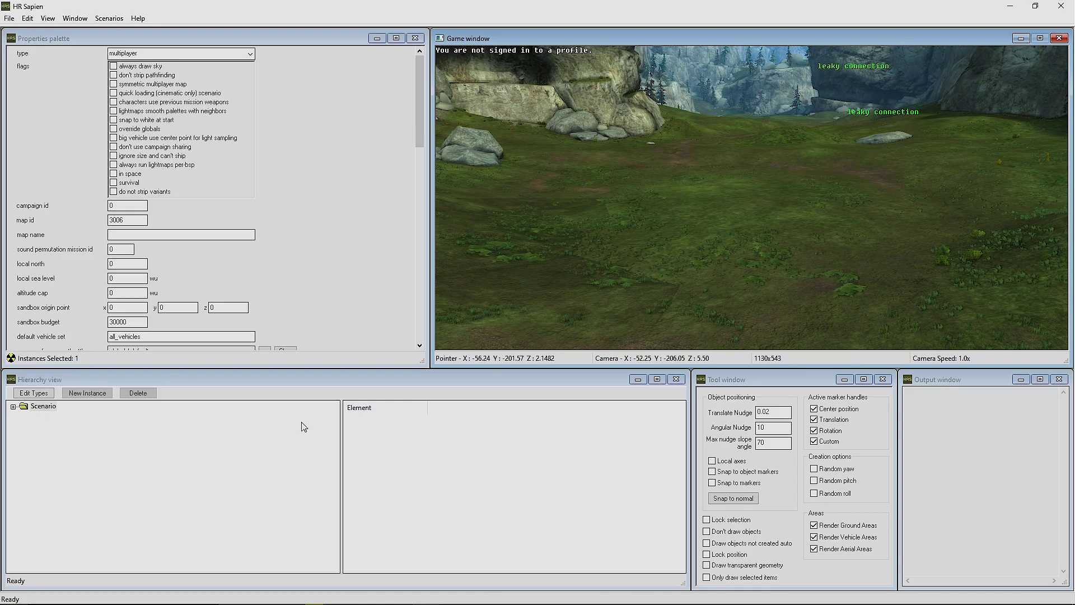
{"action": "middle_click_drag", "start_coordinate": [633, 210], "coordinate": [571, 181]}
{"action": "key", "text": "s"}
{"action": "key", "text": "d"}
{"action": "key", "text": "w"}
{"action": "left_click_drag", "start_coordinate": [571, 181], "coordinate": [574, 179]}
{"action": "middle_click_drag", "start_coordinate": [573, 179], "coordinate": [552, 211]}
{"action": "right_click_drag", "start_coordinate": [586, 247], "coordinate": [586, 213]}
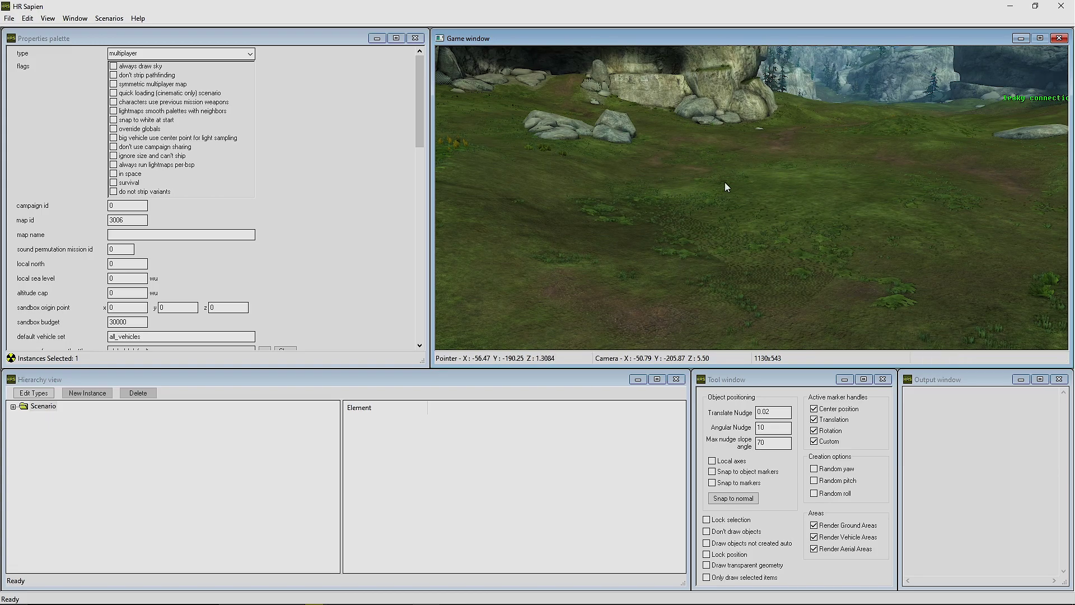
{"action": "right_click_drag", "start_coordinate": [741, 185], "coordinate": [712, 205]}
Step: Remove the existing player starting point from the scenario's Game Data
{"action": "left_click", "coordinate": [42, 484]}
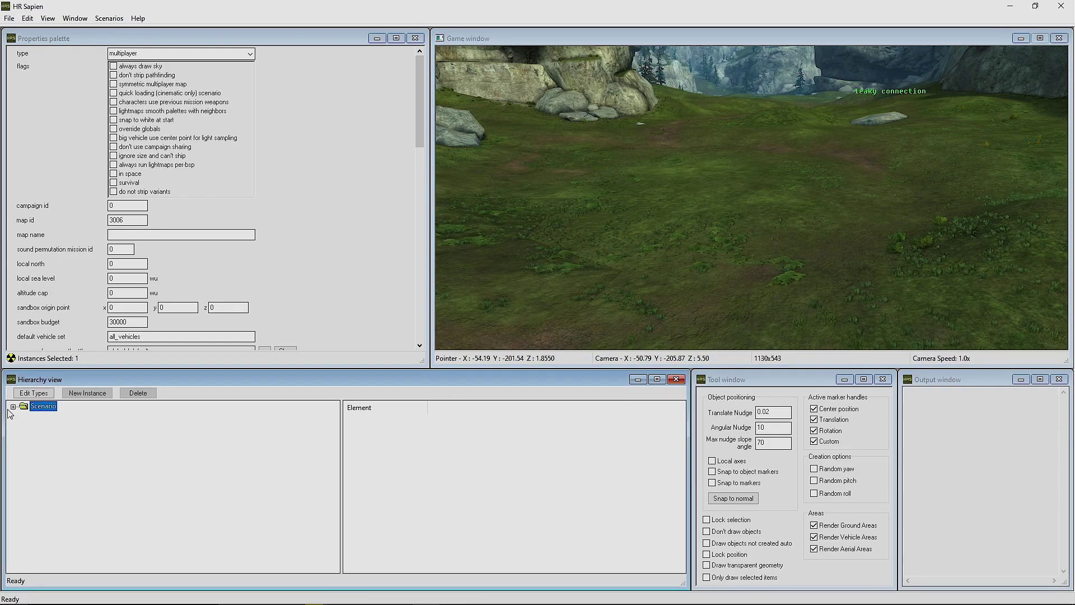
{"action": "left_click", "coordinate": [13, 407]}
{"action": "left_click", "coordinate": [24, 457]}
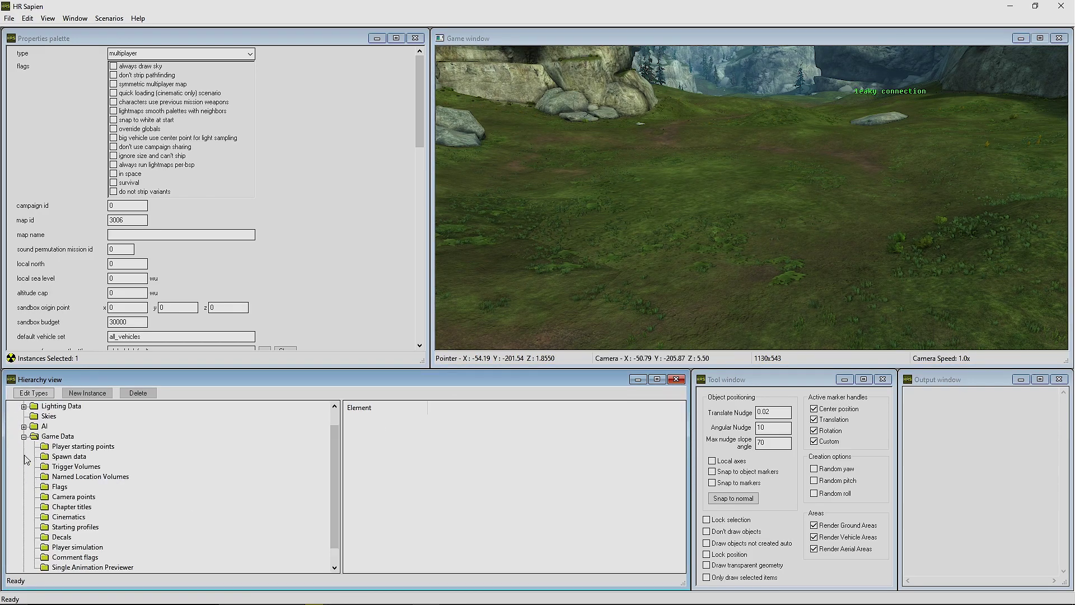
{"action": "left_click", "coordinate": [64, 446]}
{"action": "left_click", "coordinate": [391, 420]}
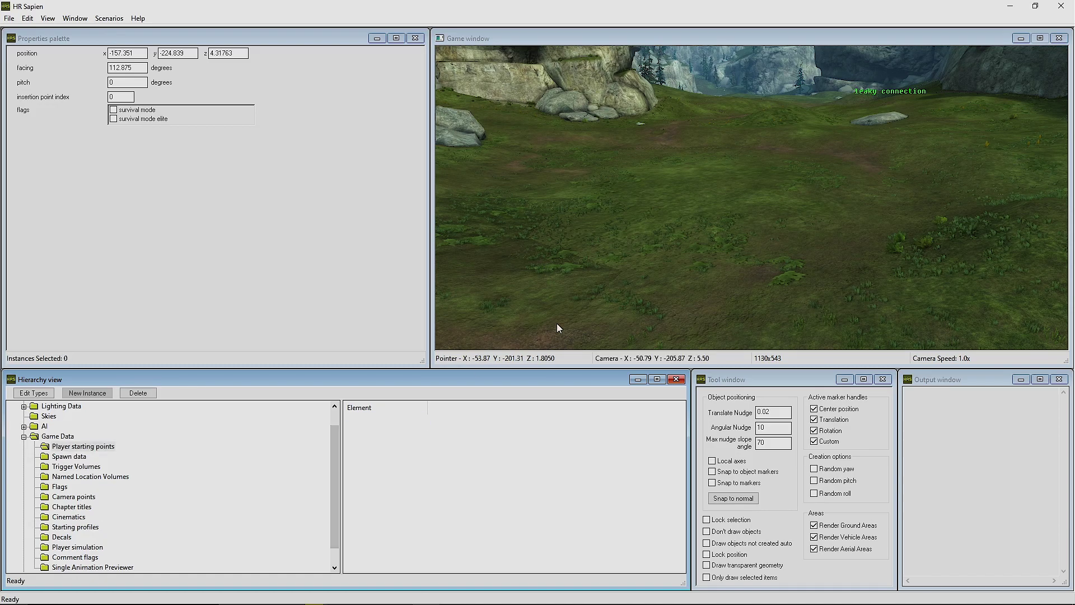
Step: Place a player starting point on the grass at about X -55.6, Y -203.6, Z 2.3, facing about 80 degrees
{"action": "left_click_drag", "start_coordinate": [525, 321], "coordinate": [557, 320]}
{"action": "middle_click_drag", "start_coordinate": [557, 320], "coordinate": [615, 267]}
{"action": "left_click_drag", "start_coordinate": [710, 191], "coordinate": [581, 208]}
{"action": "left_click", "coordinate": [705, 280]}
{"action": "middle_click_drag", "start_coordinate": [705, 280], "coordinate": [768, 185]}
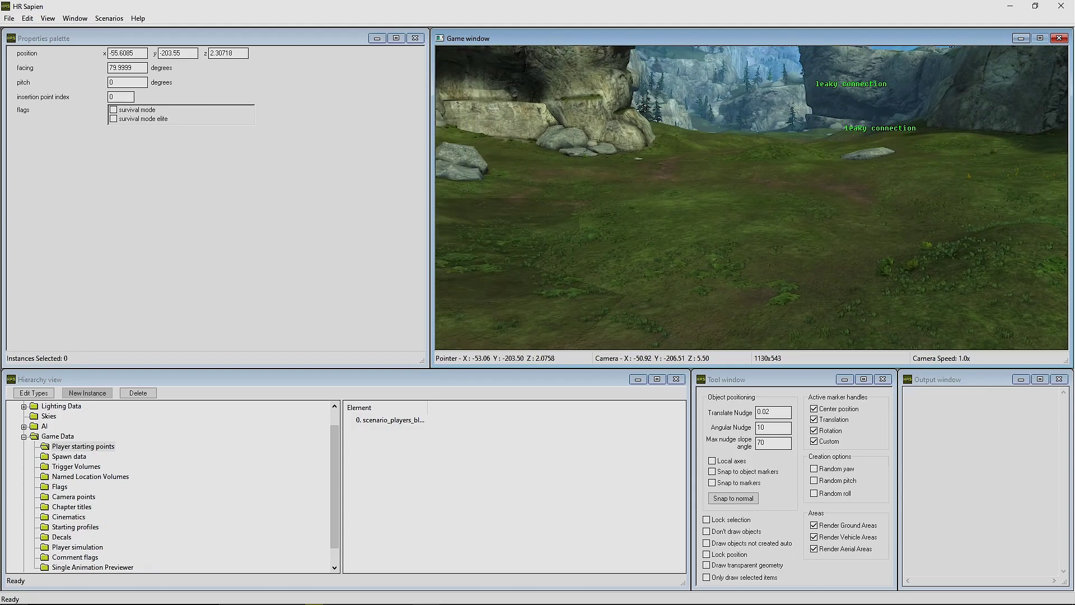
Step: Edit the scenario's object types and add the grunt tag from its characters folder to the biped class
{"action": "left_click", "coordinate": [25, 437]}
{"action": "left_click", "coordinate": [42, 406]}
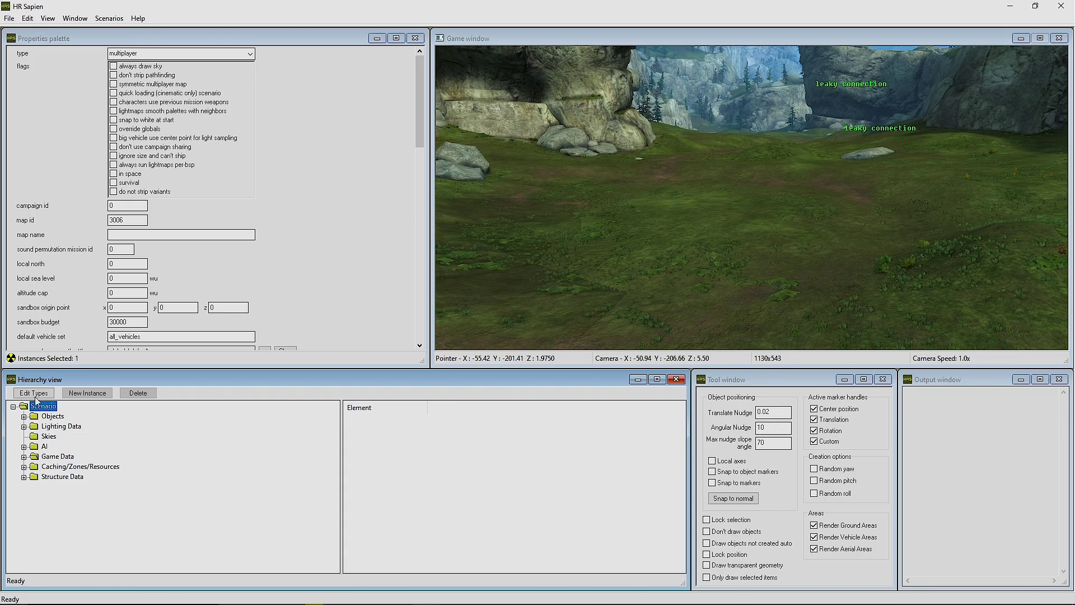
{"action": "left_click", "coordinate": [34, 393]}
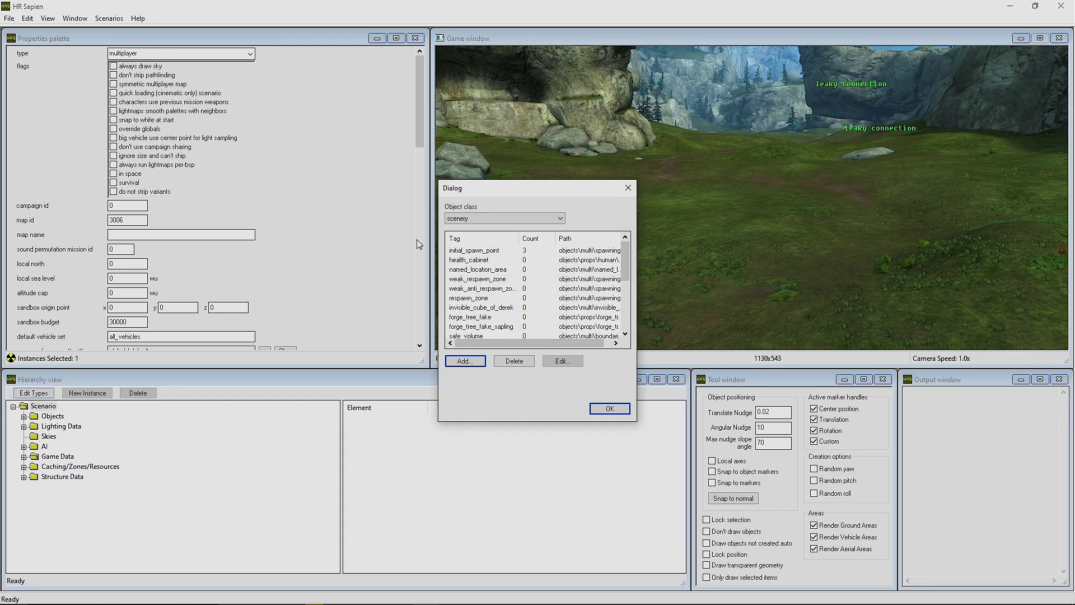
{"action": "left_click", "coordinate": [527, 218]}
{"action": "left_click", "coordinate": [477, 261]}
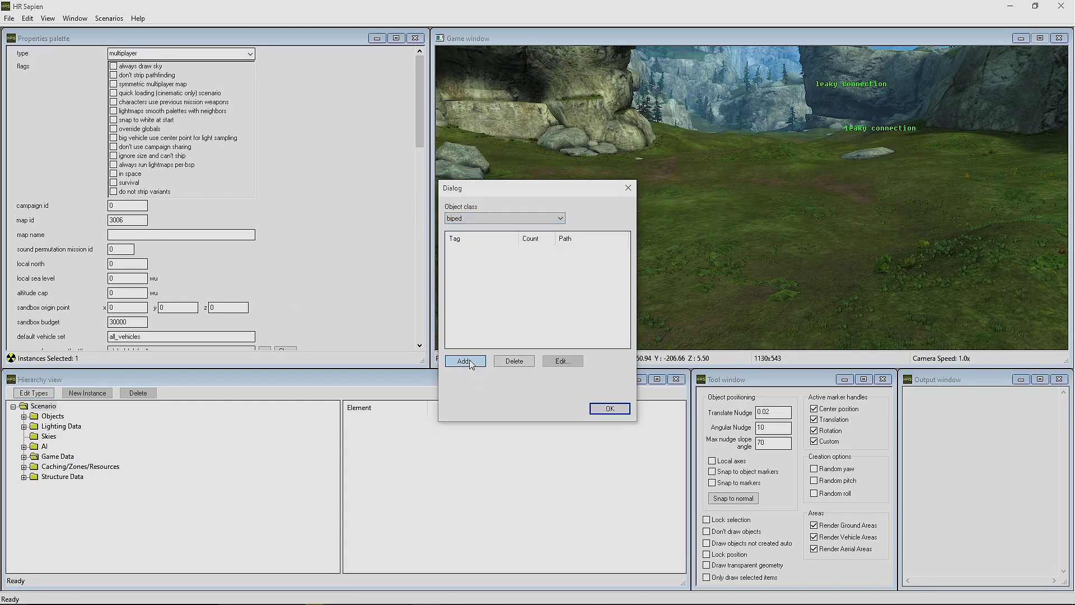
{"action": "left_click", "coordinate": [465, 361]}
{"action": "left_click", "coordinate": [523, 292]}
{"action": "double_click", "coordinate": [524, 294]}
Step: Add marine.biped from the marine characters folder to the biped class and finish editing the types
{"action": "left_click", "coordinate": [656, 198]}
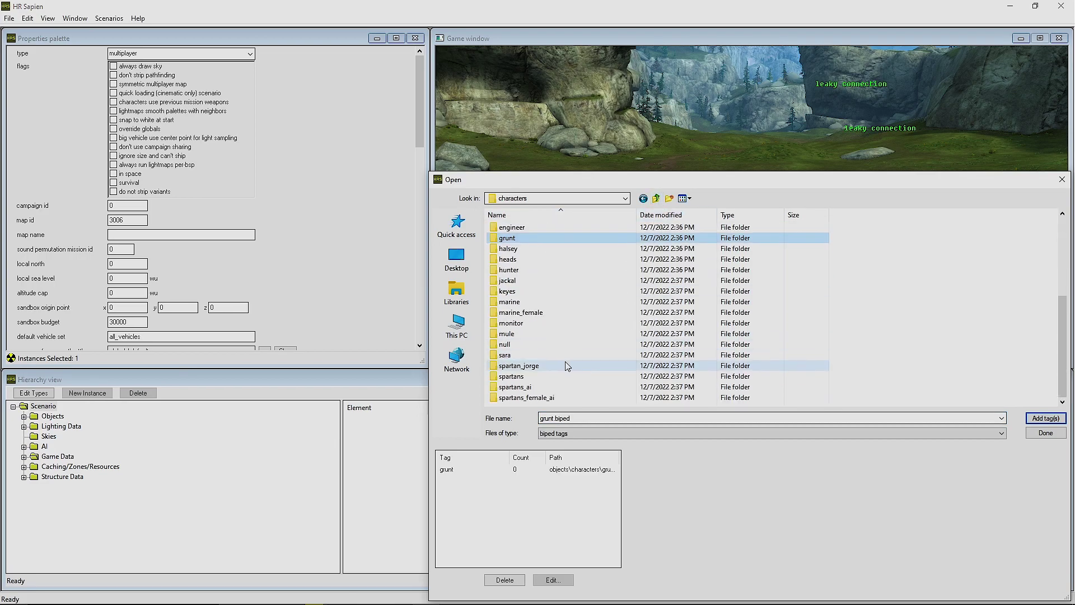
{"action": "double_click", "coordinate": [513, 303]}
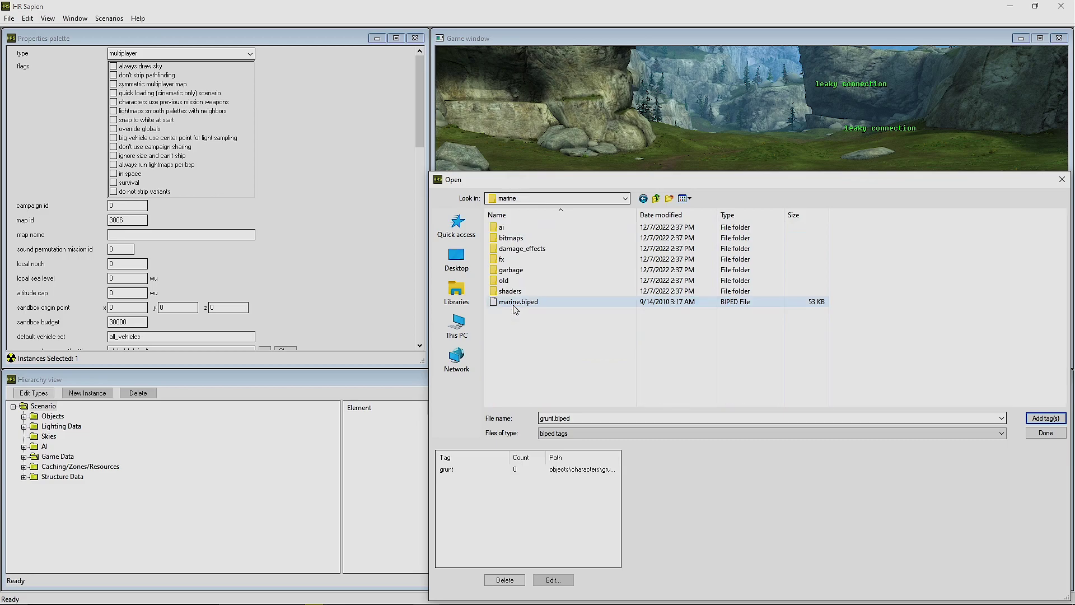
{"action": "double_click", "coordinate": [517, 306]}
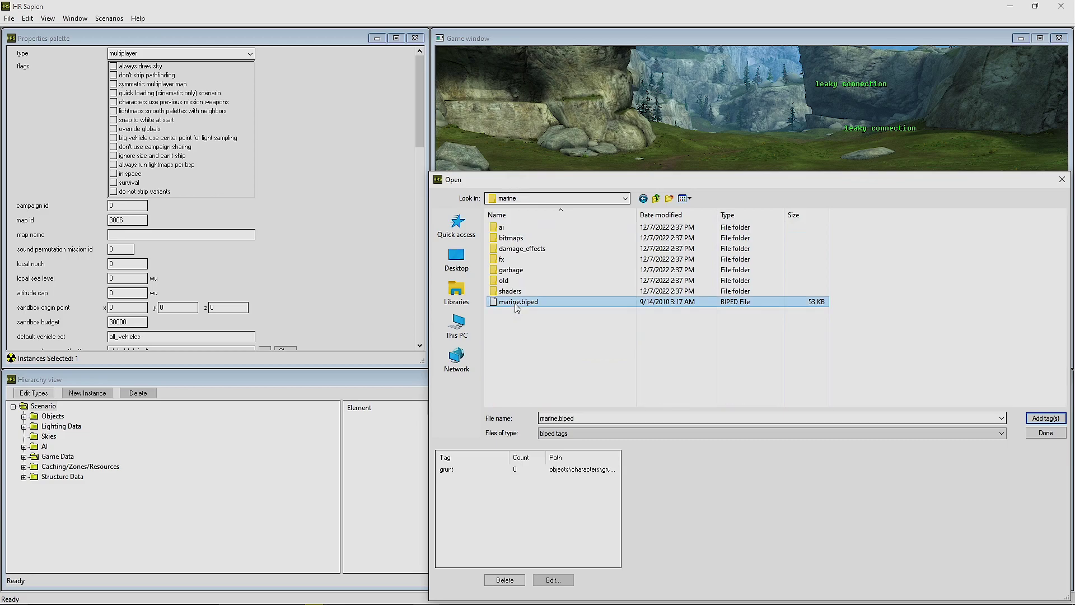
{"action": "left_click", "coordinate": [1046, 432]}
{"action": "left_click", "coordinate": [610, 408]}
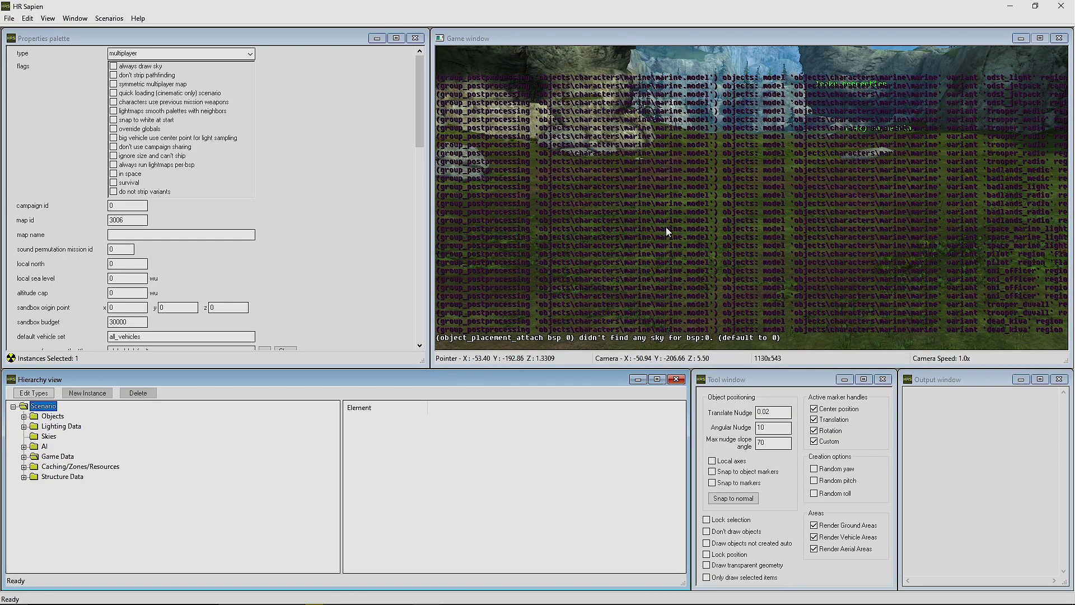
Step: Turn events display off in the game view's debug menu, then close the debug menu
{"action": "key", "text": "Home"}
{"action": "key", "text": "Return"}
{"action": "key", "text": "Down"}
{"action": "key", "text": "Down"}
{"action": "key", "text": "Down"}
{"action": "key", "text": "Down"}
{"action": "key", "text": "Down"}
{"action": "key", "text": "Down"}
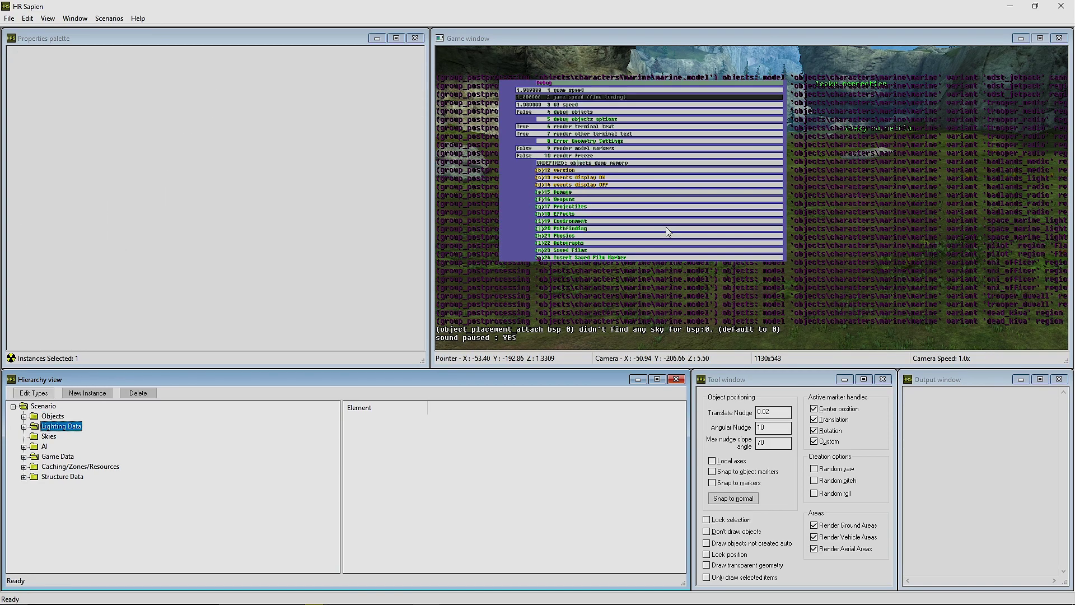
{"action": "key", "text": "Down"}
{"action": "key", "text": "Down"}
{"action": "key", "text": "Down"}
{"action": "key", "text": "Down"}
{"action": "key", "text": "Down"}
{"action": "key", "text": "Down"}
{"action": "key", "text": "Down"}
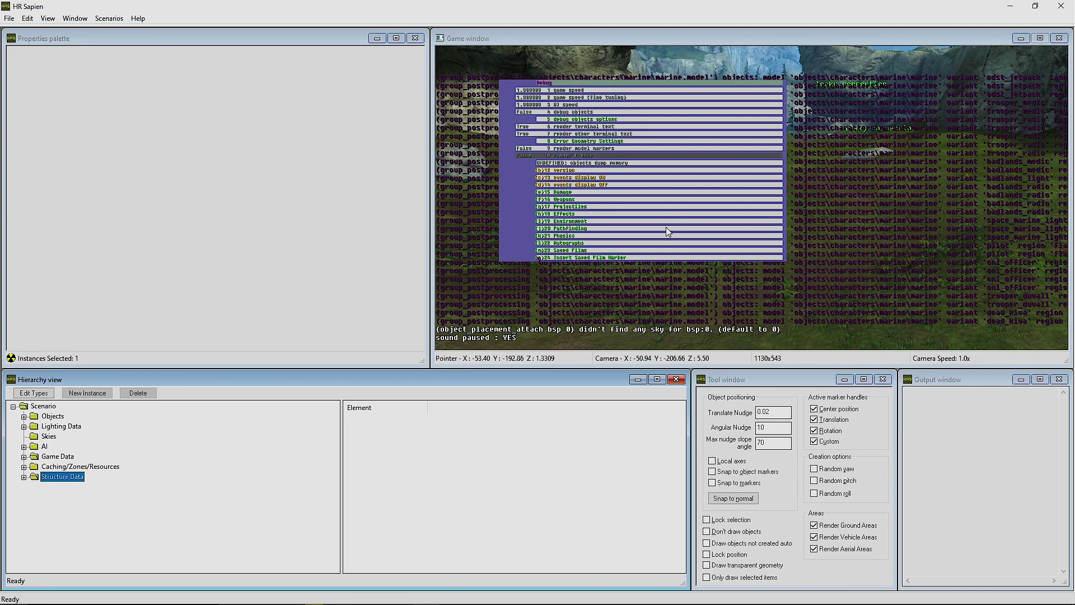
{"action": "key", "text": "Return"}
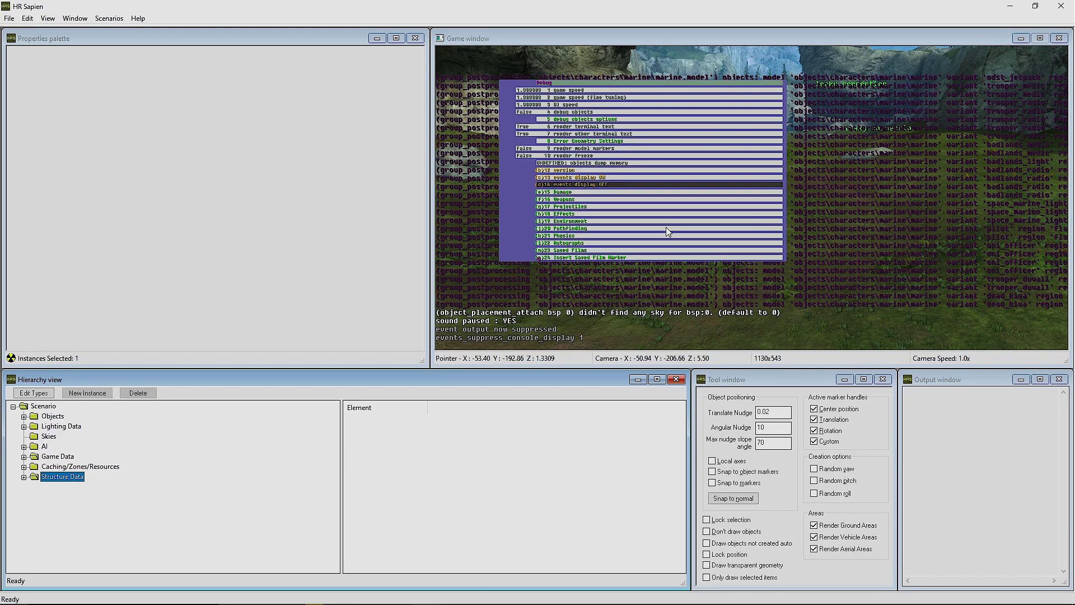
{"action": "key", "text": "Home"}
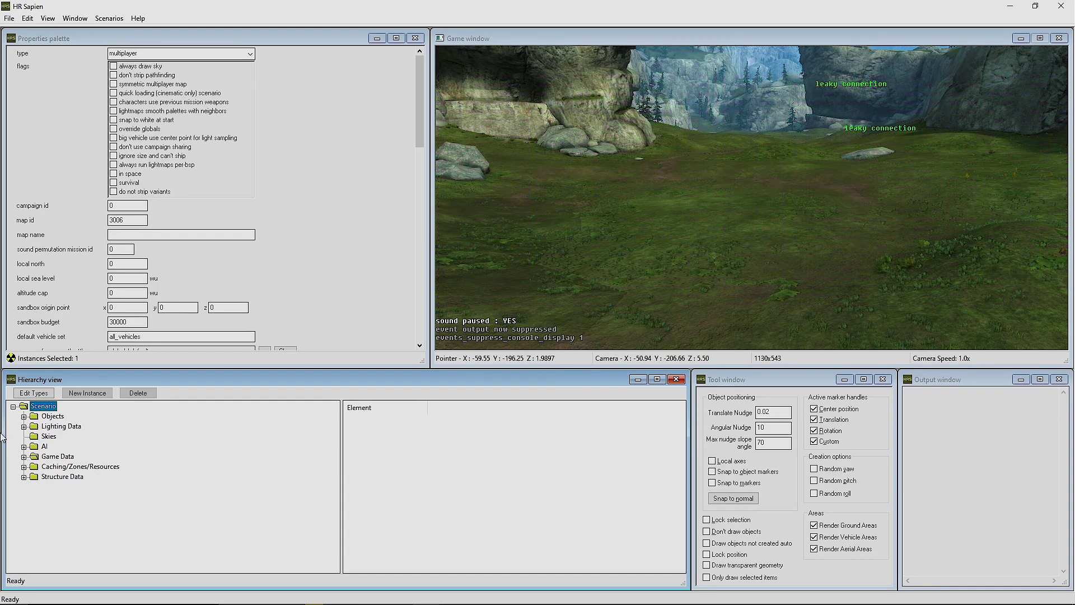
Step: Edit the object types and add grunt.character from the grunt ai folder to the character class
{"action": "left_click", "coordinate": [87, 393]}
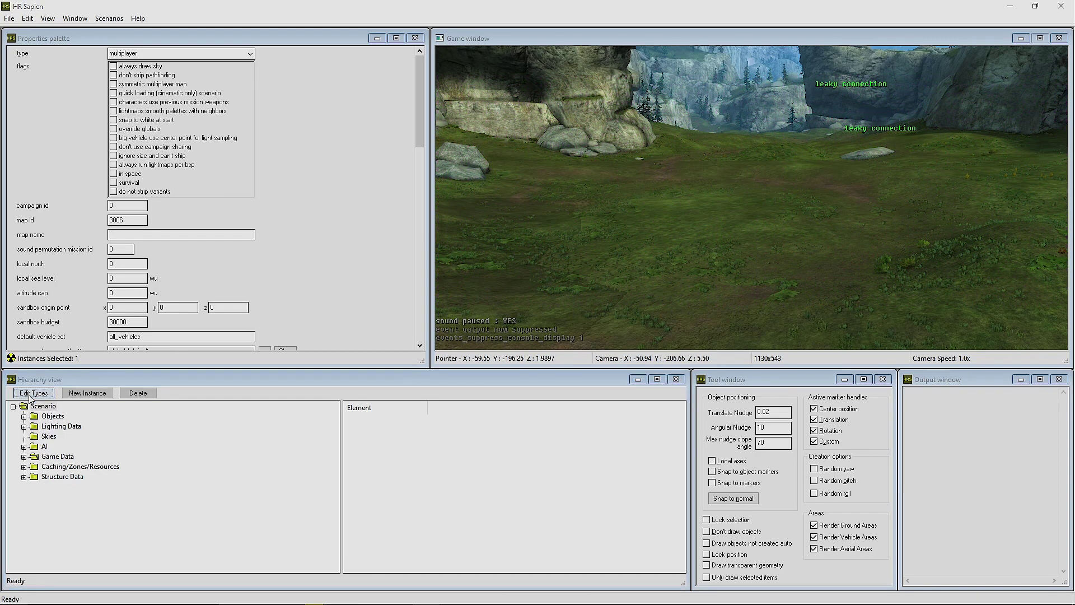
{"action": "left_click", "coordinate": [560, 218]}
{"action": "left_click", "coordinate": [471, 338]}
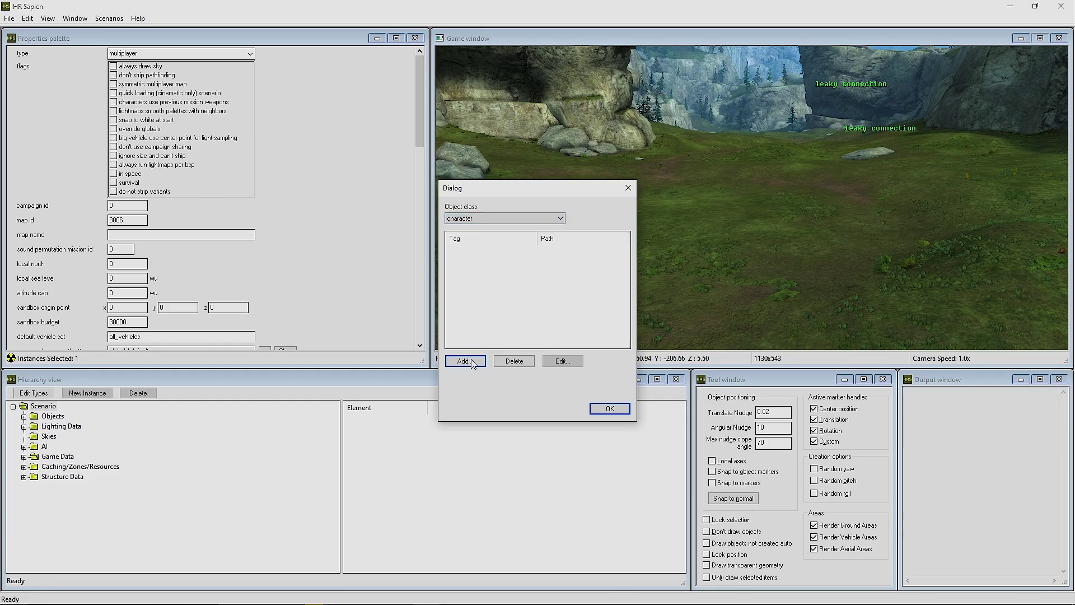
{"action": "left_click", "coordinate": [470, 364]}
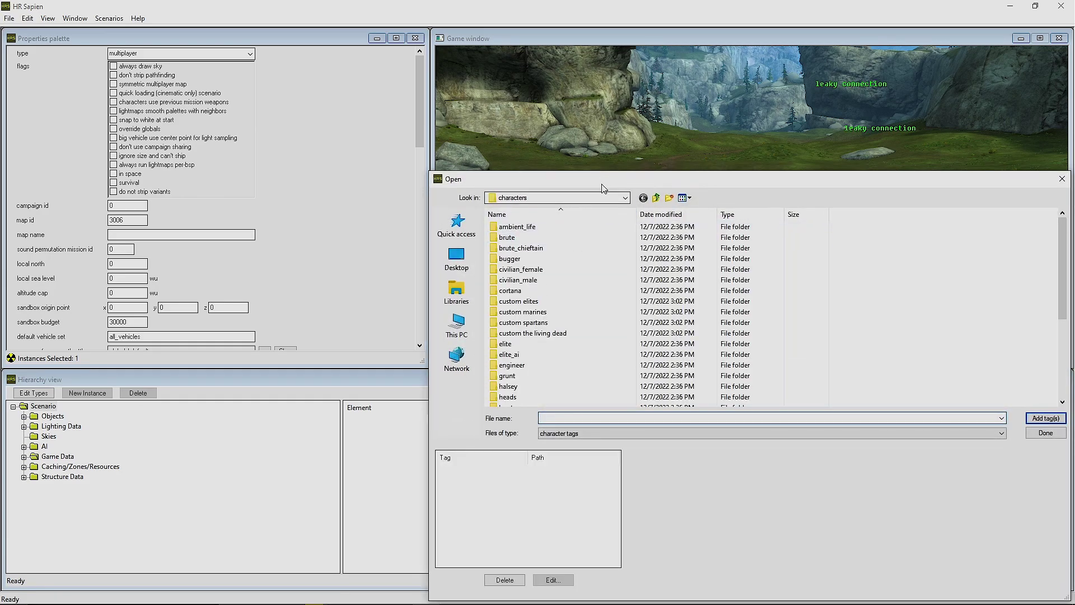
{"action": "left_click_drag", "start_coordinate": [602, 178], "coordinate": [434, 158]}
{"action": "left_click", "coordinate": [342, 356]}
{"action": "double_click", "coordinate": [341, 356]}
{"action": "double_click", "coordinate": [337, 208]}
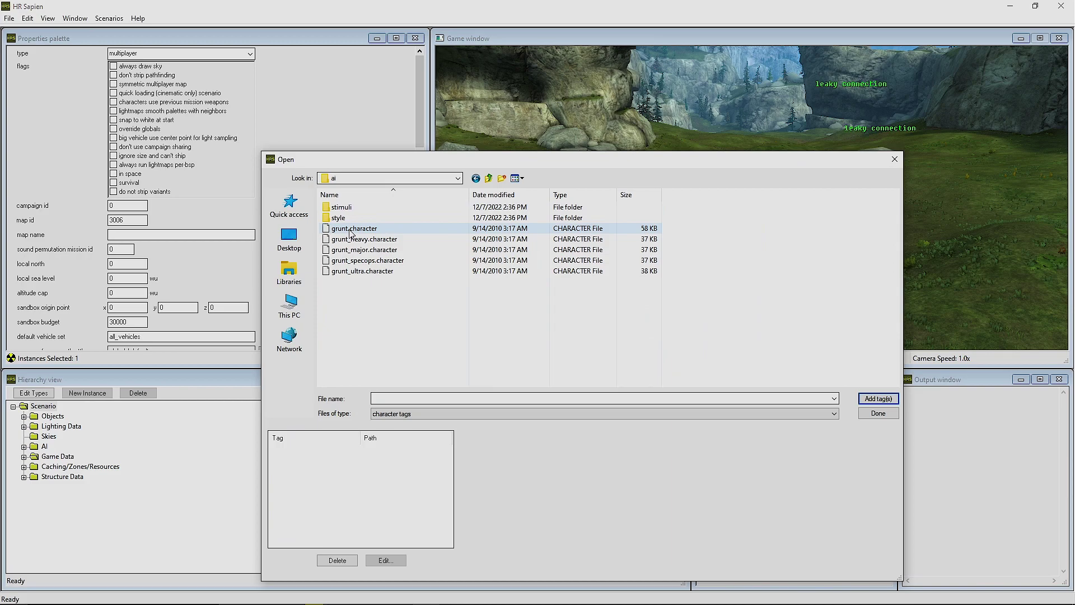
{"action": "double_click", "coordinate": [354, 228]}
Step: Add trooper.character from the marine ai folder to the character class and finish editing the types
{"action": "key", "text": "BackSpace"}
{"action": "key", "text": "BackSpace"}
{"action": "scroll", "coordinate": [358, 297], "scroll_direction": "down", "scroll_amount": 4}
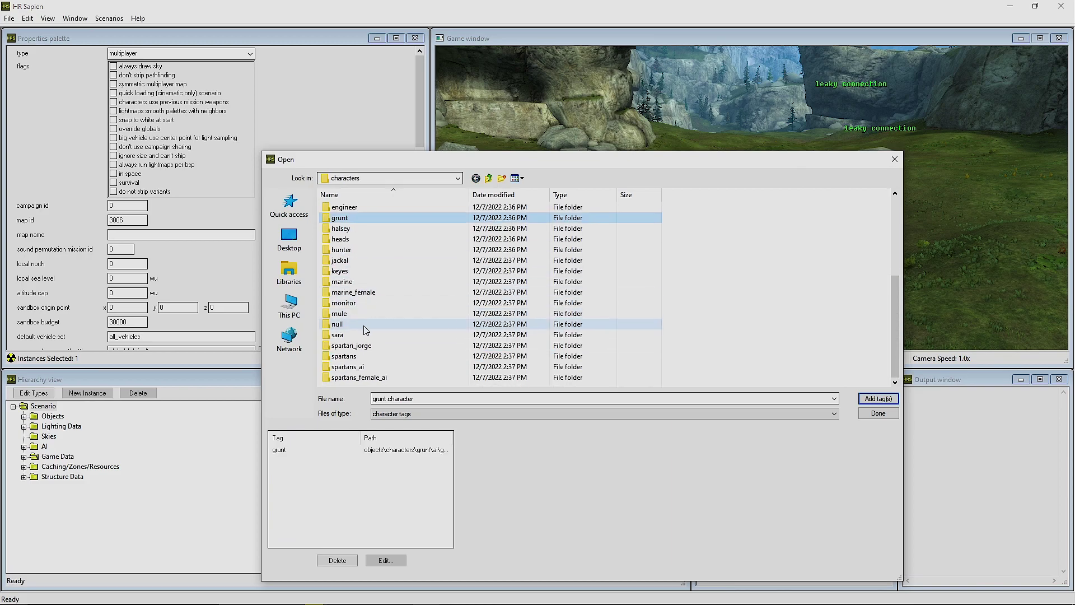
{"action": "left_click", "coordinate": [342, 282]}
{"action": "double_click", "coordinate": [342, 282]}
{"action": "double_click", "coordinate": [338, 207]}
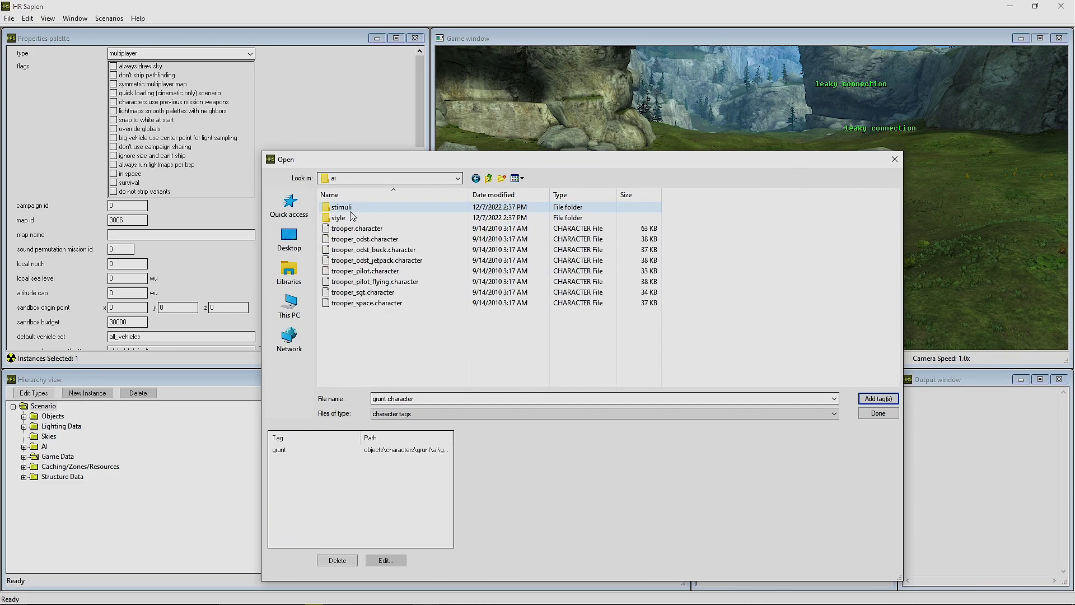
{"action": "left_click", "coordinate": [348, 228]}
{"action": "key", "text": "Return"}
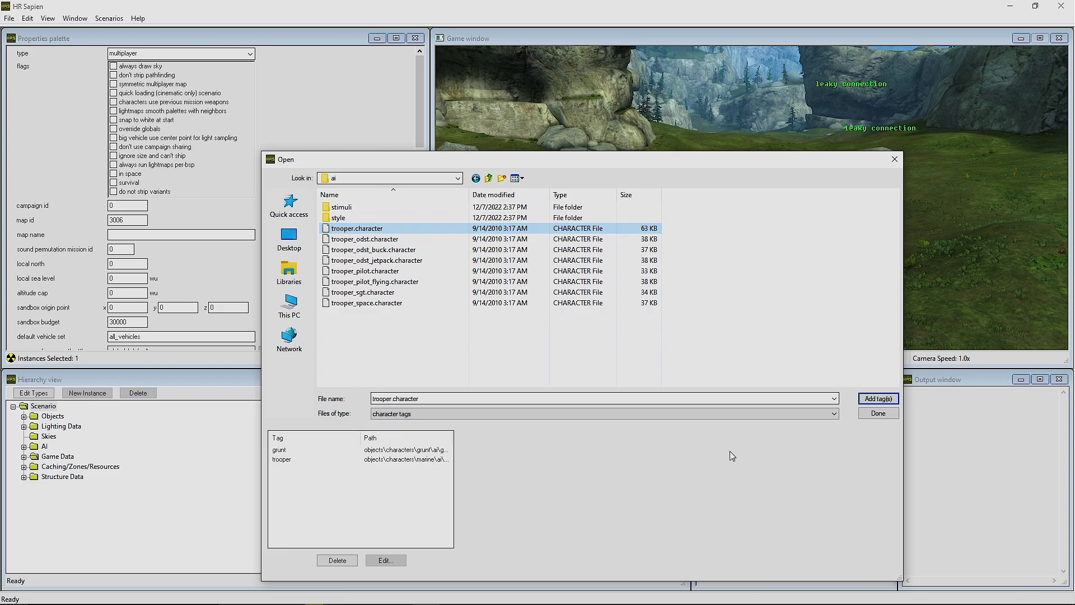
{"action": "left_click", "coordinate": [878, 413]}
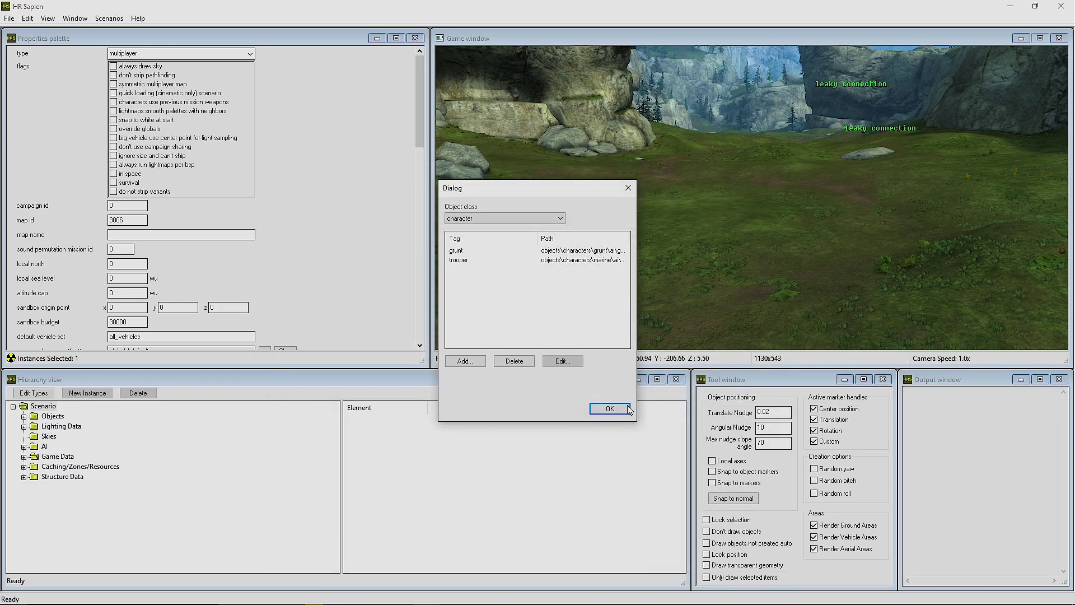
{"action": "left_click", "coordinate": [612, 410]}
Step: Create a new squad and a new zone in the scenario's AI data
{"action": "left_click", "coordinate": [24, 447]}
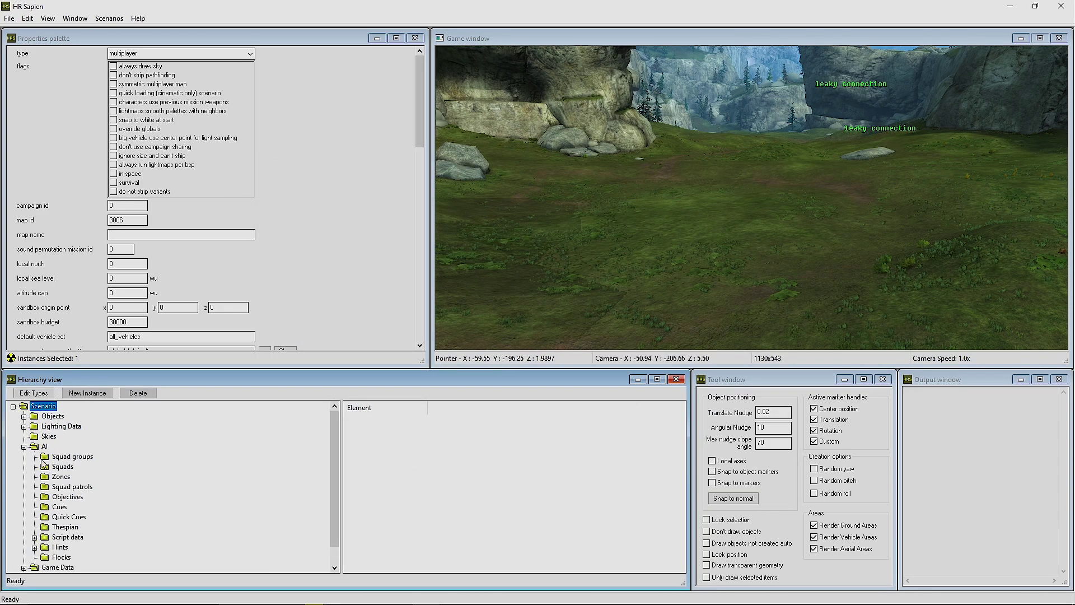
{"action": "left_click", "coordinate": [62, 466]}
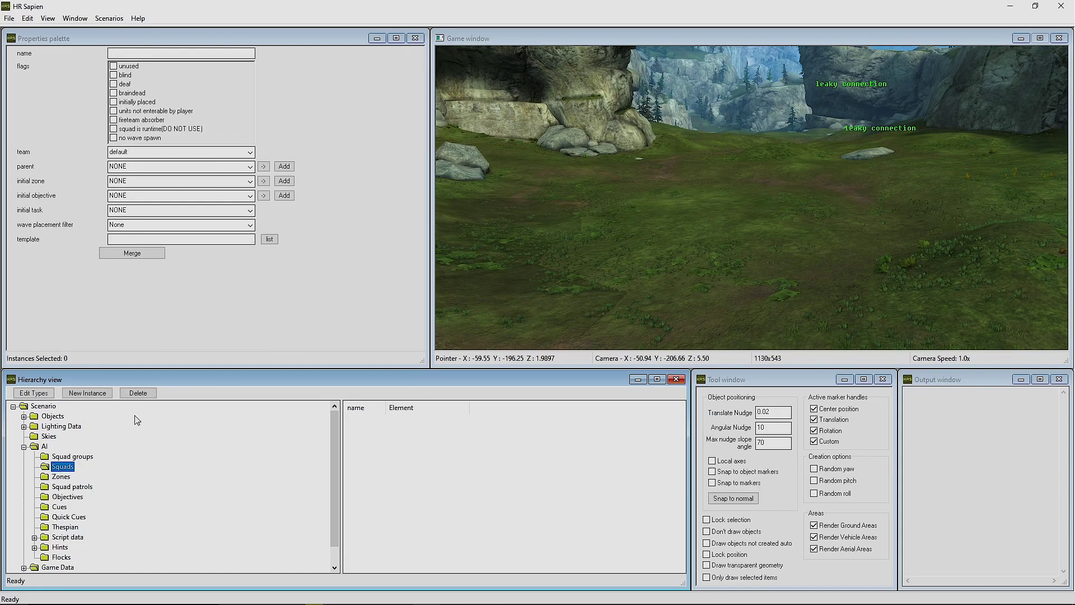
{"action": "left_click", "coordinate": [87, 393]}
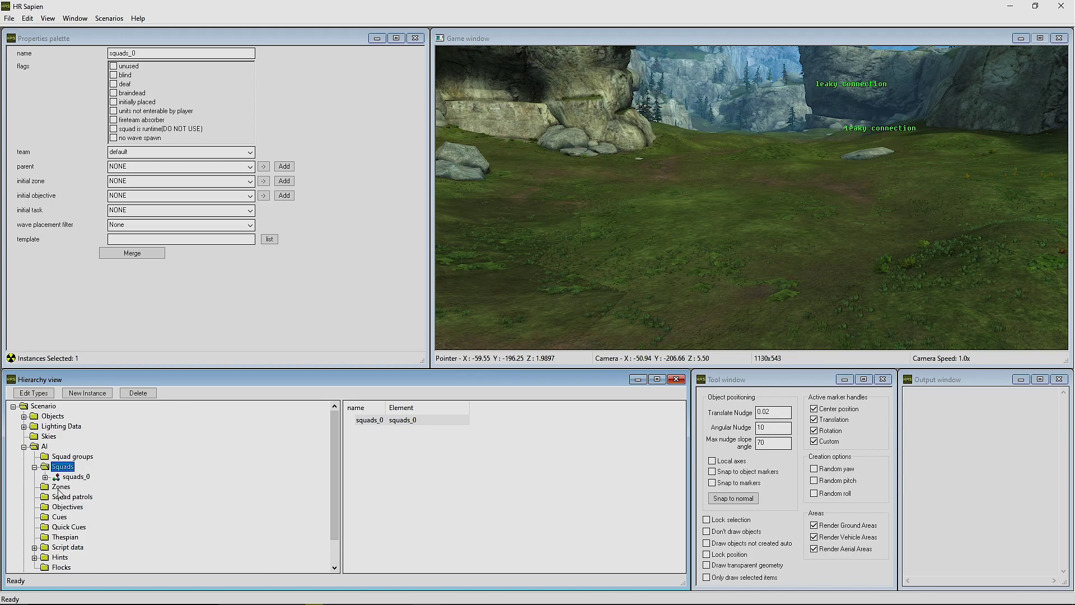
{"action": "left_click", "coordinate": [60, 487]}
{"action": "left_click", "coordinate": [87, 393]}
Step: Place an area for the new zone on the grassy field and pull two of its corners outward toward the rocks and the camera
{"action": "left_click", "coordinate": [45, 497]}
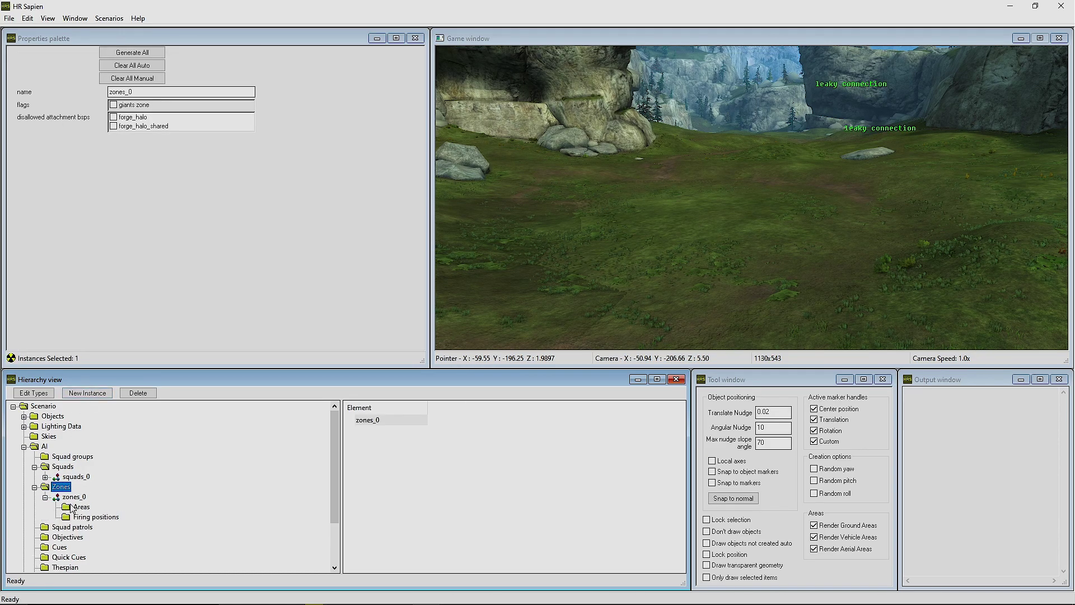
{"action": "left_click", "coordinate": [71, 508]}
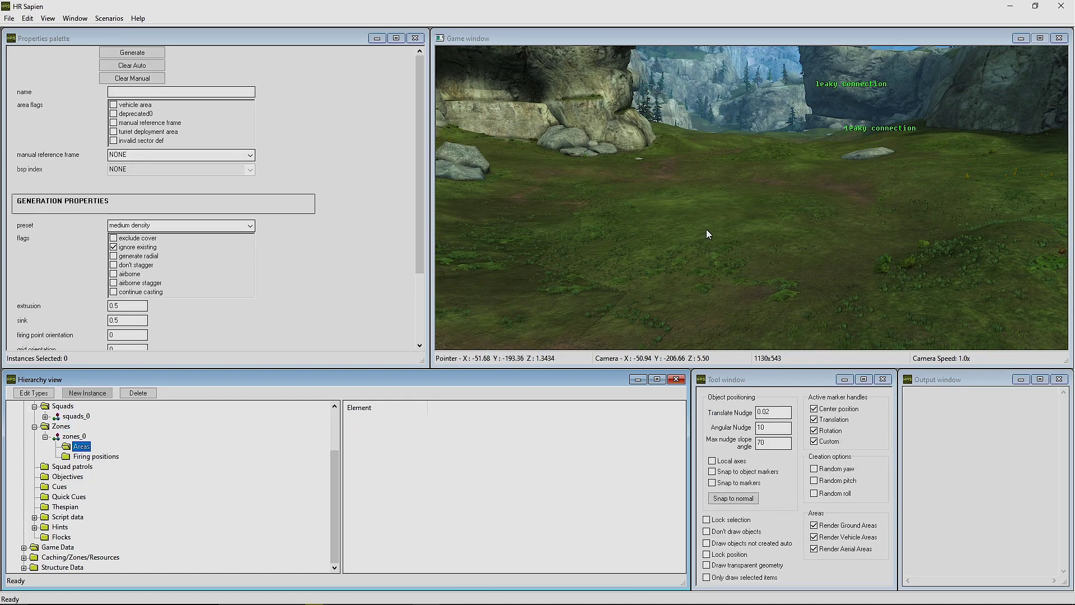
{"action": "right_click", "coordinate": [721, 223]}
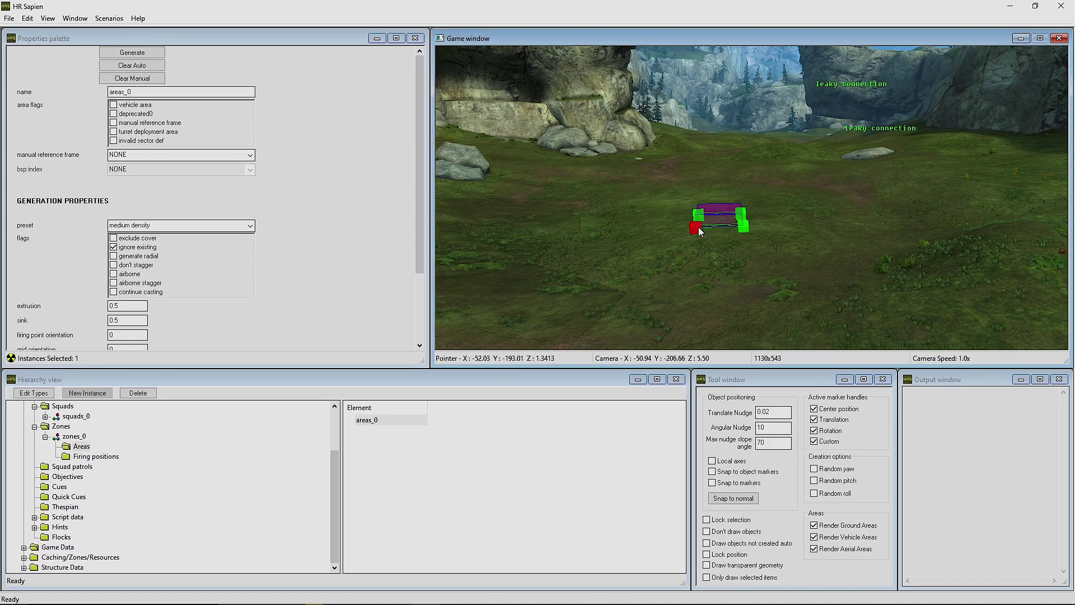
{"action": "left_click_drag", "start_coordinate": [697, 227], "coordinate": [507, 279]}
{"action": "left_click_drag", "start_coordinate": [701, 217], "coordinate": [486, 219]}
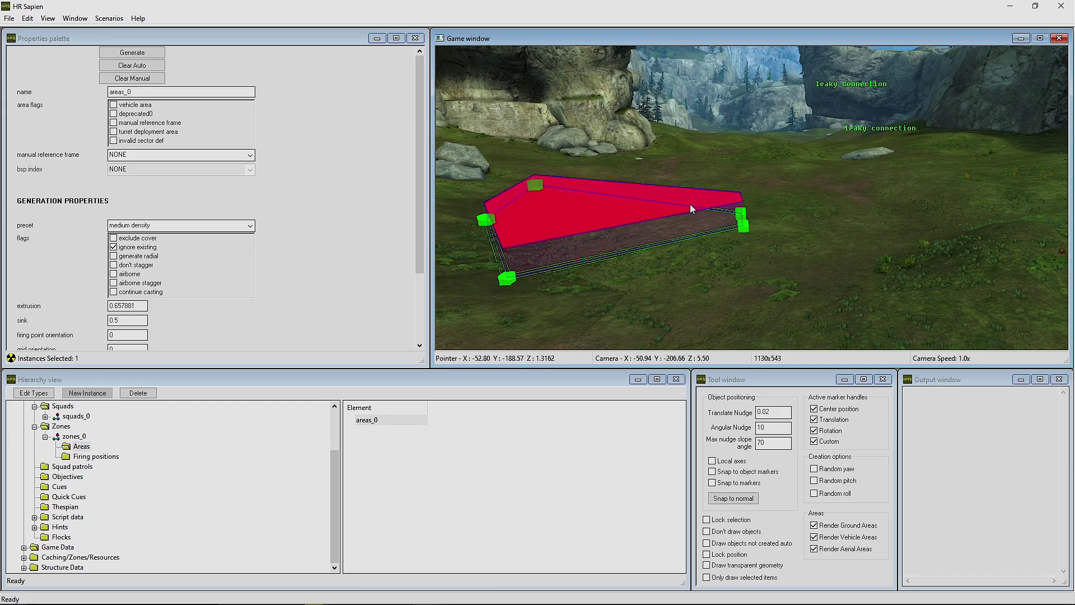
Step: Spread the area's remaining corners and add points along its edges to form a large eight-point polygon over the field
{"action": "left_click_drag", "start_coordinate": [689, 205], "coordinate": [704, 183]}
{"action": "left_click_drag", "start_coordinate": [741, 216], "coordinate": [846, 187]}
{"action": "left_click_drag", "start_coordinate": [744, 227], "coordinate": [903, 264]}
{"action": "left_click", "coordinate": [867, 218]}
{"action": "left_click_drag", "start_coordinate": [868, 217], "coordinate": [913, 215]}
{"action": "left_click", "coordinate": [720, 271]}
{"action": "left_click_drag", "start_coordinate": [720, 272], "coordinate": [704, 321]}
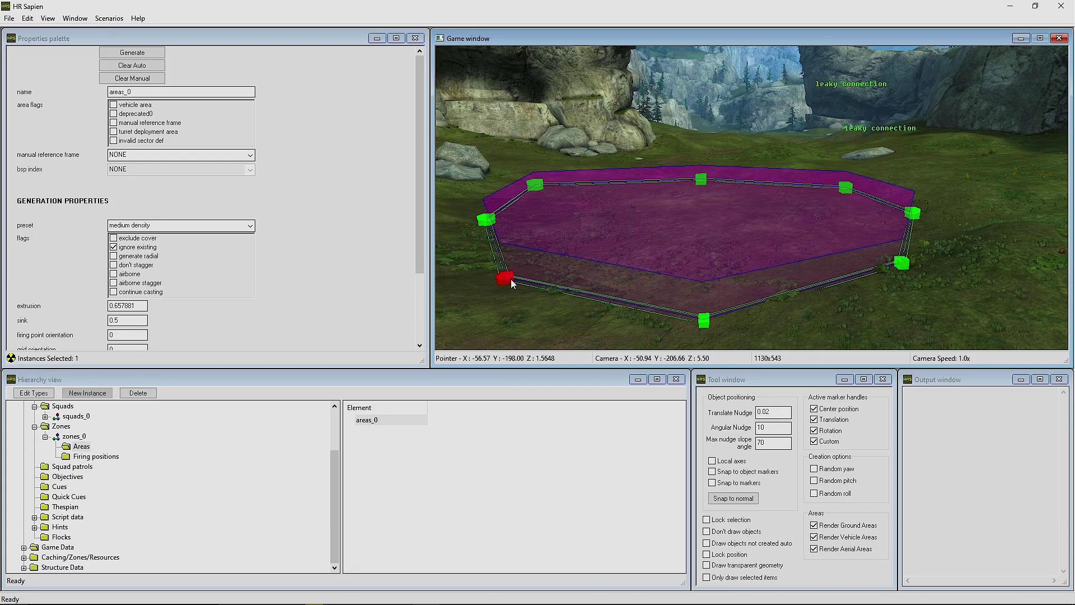
{"action": "left_click_drag", "start_coordinate": [507, 279], "coordinate": [503, 278]}
Step: Enable the vehicle area flag for the zone's area
{"action": "key", "text": "d"}
{"action": "middle_click_drag", "start_coordinate": [772, 268], "coordinate": [905, 240]}
{"action": "key", "text": "w"}
{"action": "key", "text": "a"}
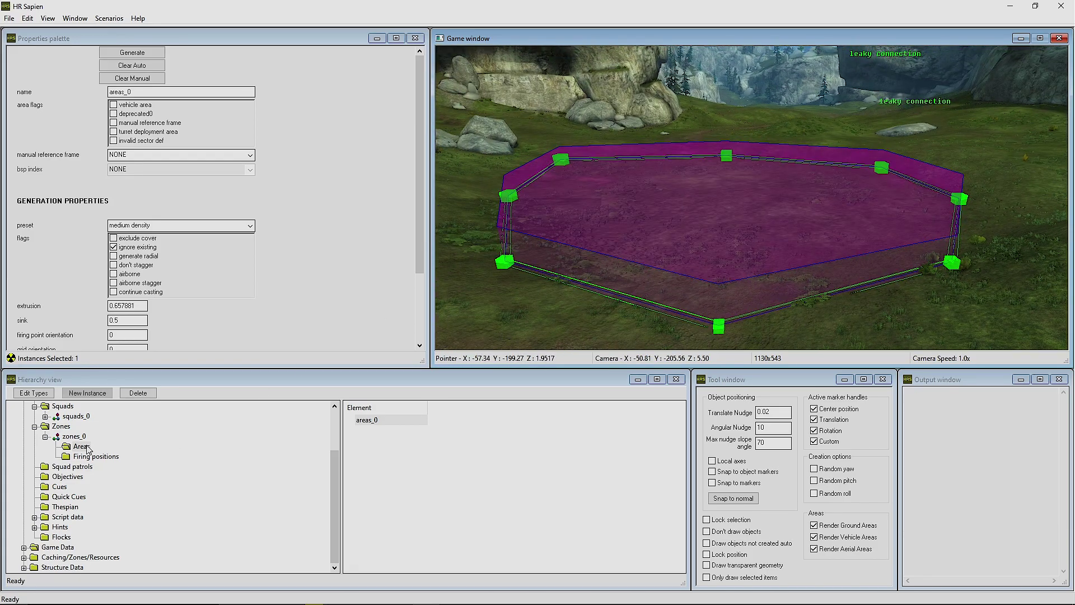
{"action": "scroll", "coordinate": [84, 456], "scroll_direction": "up", "scroll_amount": 1}
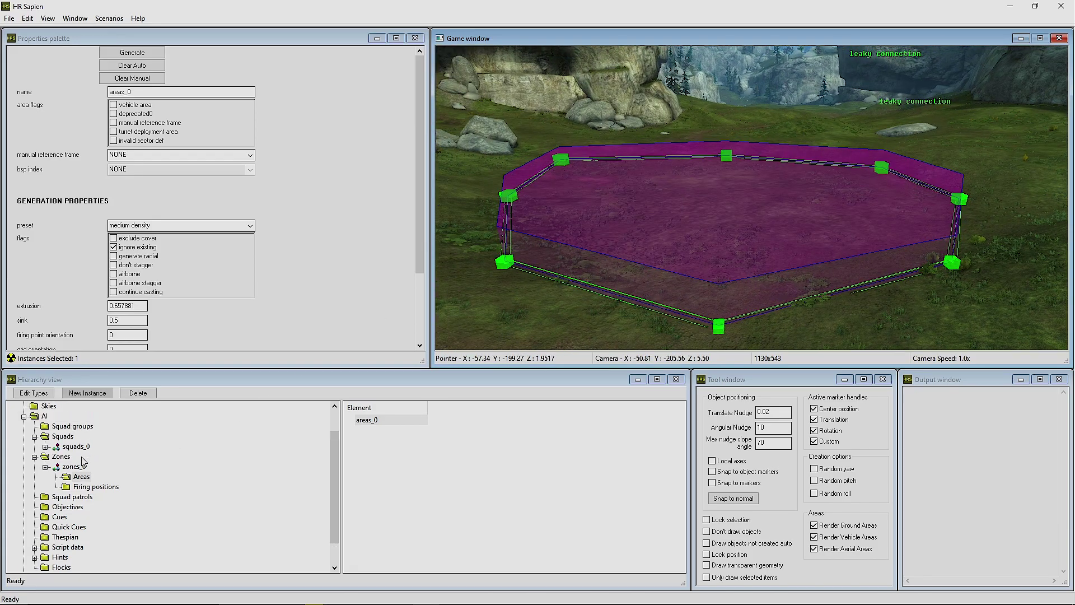
{"action": "left_click", "coordinate": [133, 105]}
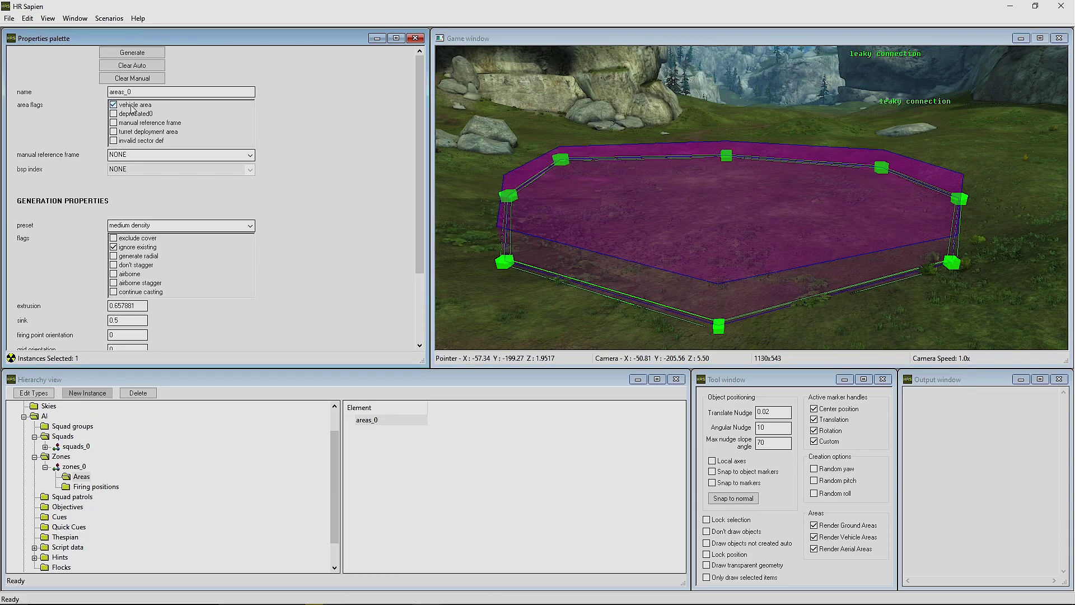
Step: Generate all firing positions for the new zone and inspect them across the grassy field
{"action": "left_click", "coordinate": [74, 467]}
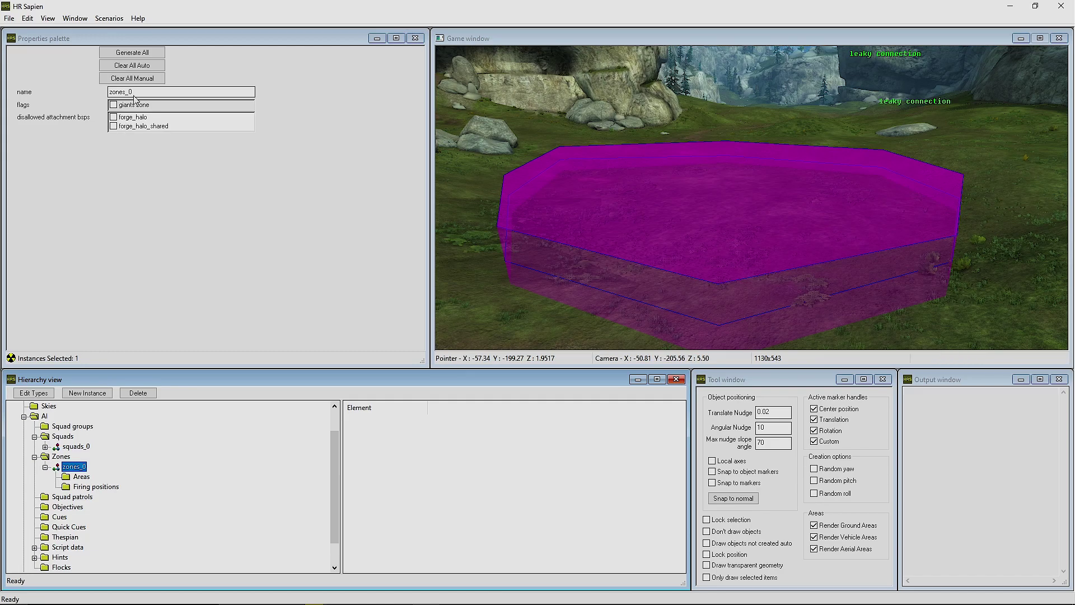
{"action": "left_click", "coordinate": [156, 53]}
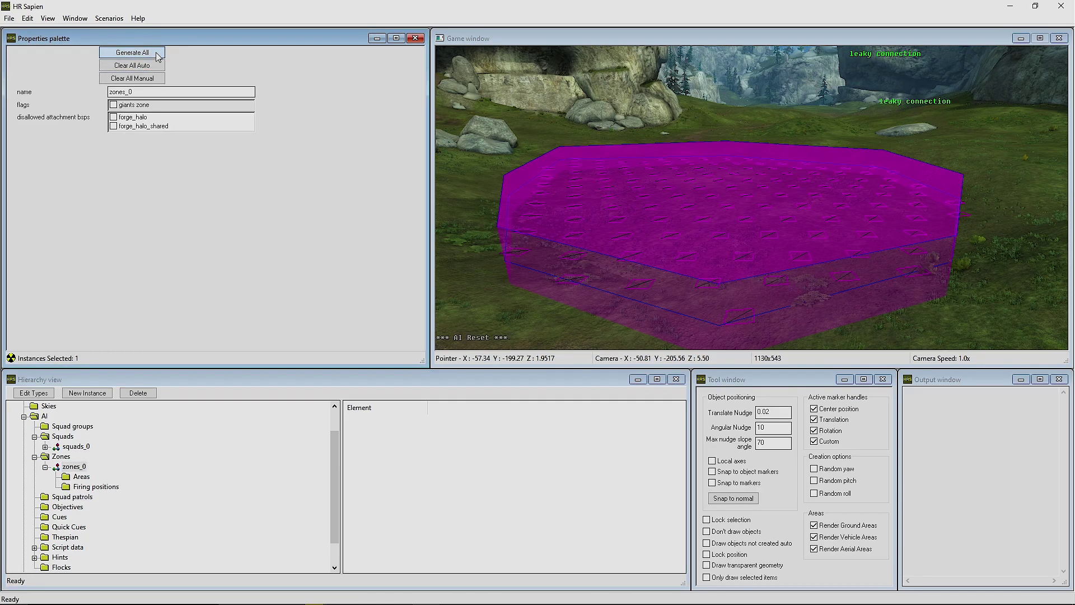
{"action": "middle_click_drag", "start_coordinate": [752, 252], "coordinate": [754, 254]}
{"action": "key", "text": "w"}
{"action": "key", "text": "s"}
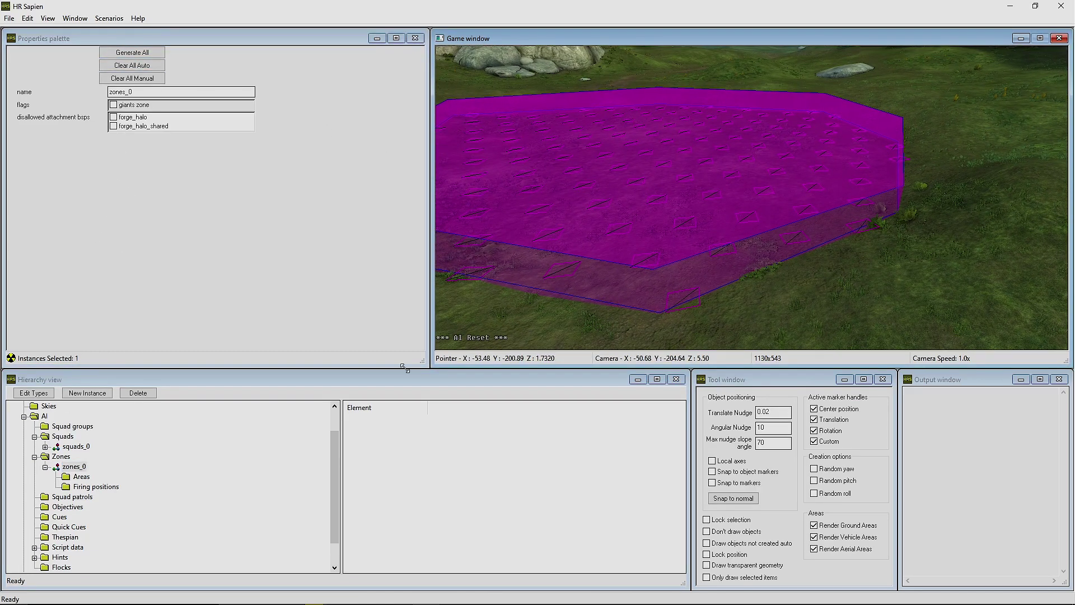
{"action": "left_click", "coordinate": [77, 485]}
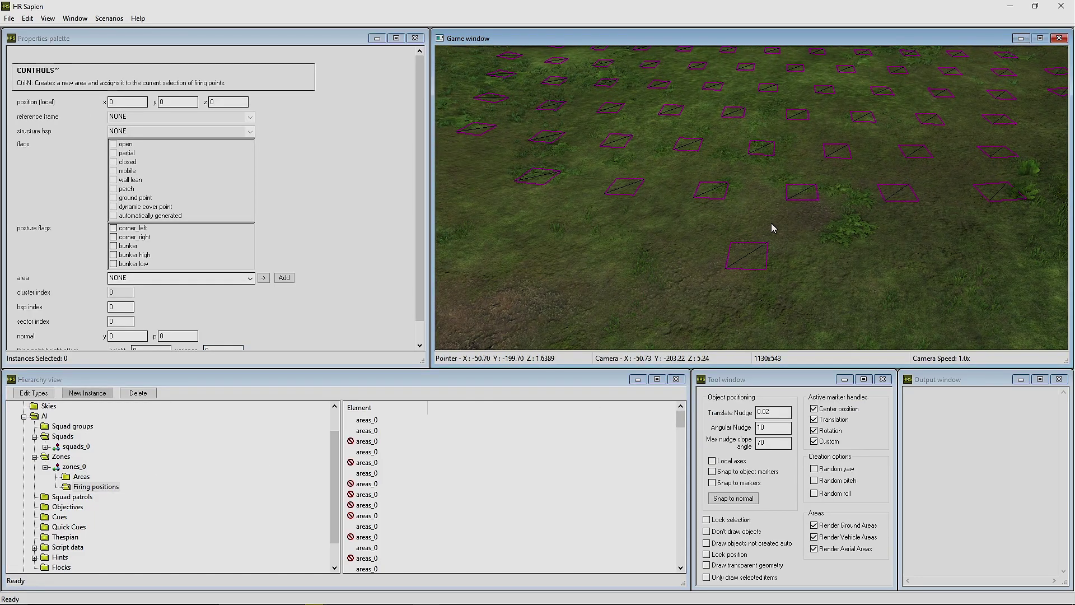
{"action": "key", "text": "s"}
{"action": "middle_click_drag", "start_coordinate": [636, 296], "coordinate": [616, 237]}
{"action": "key", "text": "a"}
Step: Create a second squad in the scenario's AI data
{"action": "left_click", "coordinate": [46, 446]}
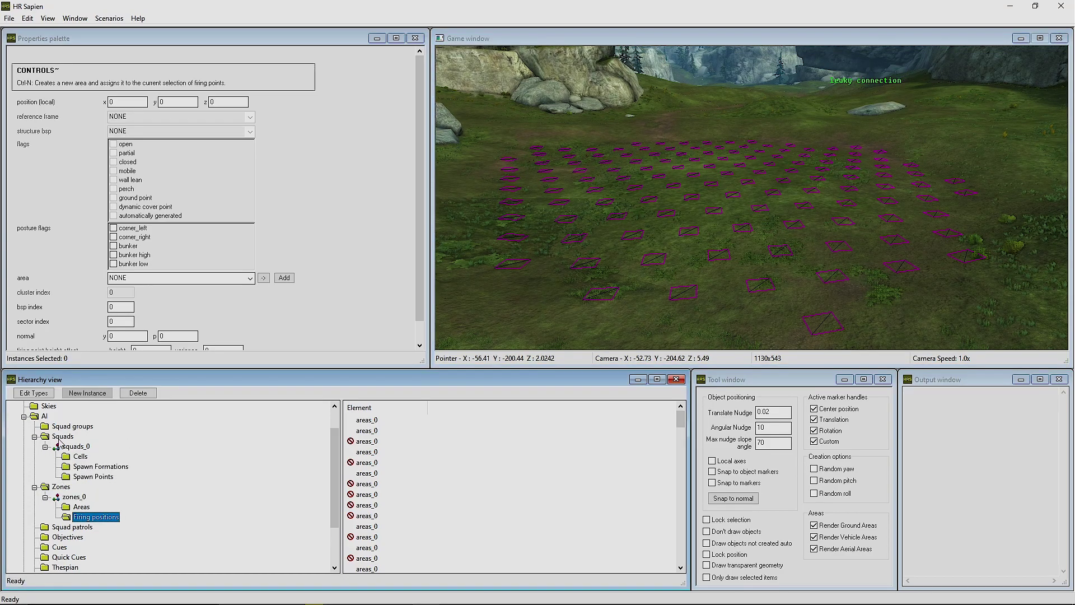
{"action": "left_click", "coordinate": [62, 436]}
{"action": "left_click", "coordinate": [88, 392]}
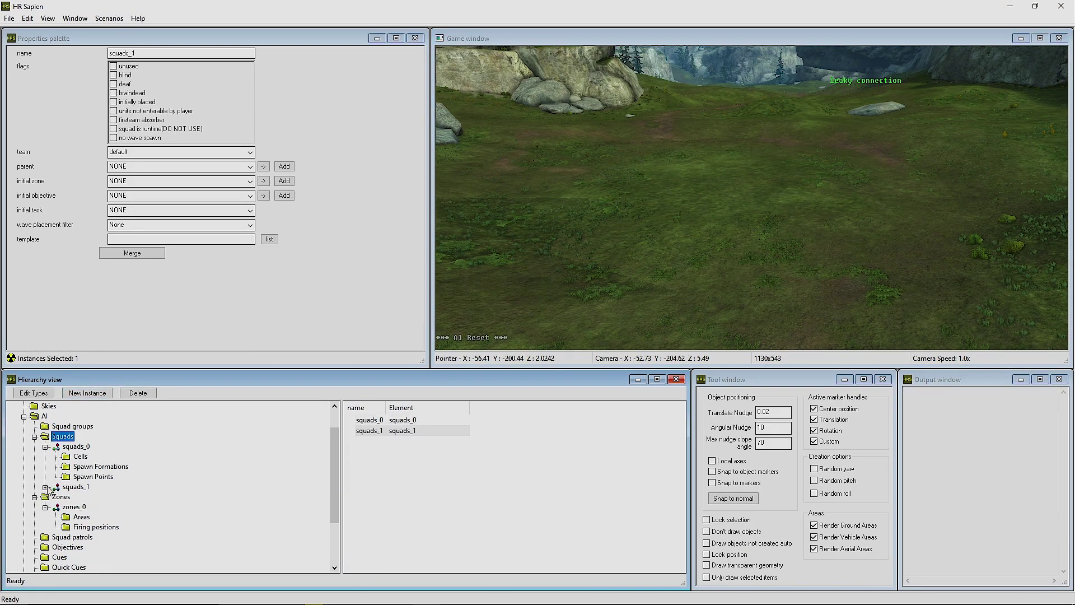
Step: Add one cell to each of the two squads
{"action": "left_click", "coordinate": [45, 487]}
{"action": "left_click", "coordinate": [80, 456]}
{"action": "left_click", "coordinate": [88, 392]}
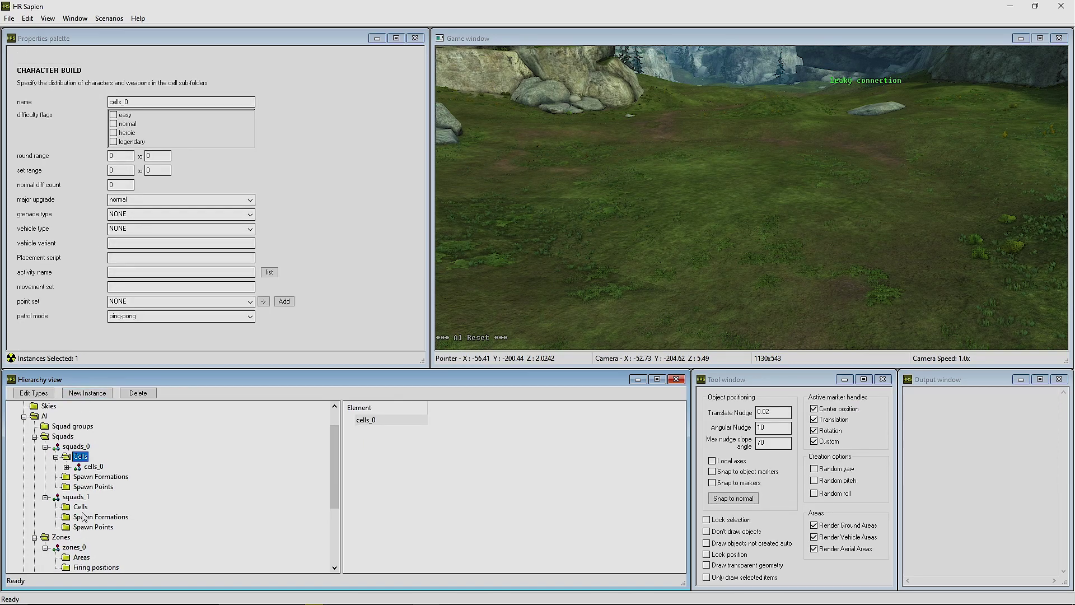
{"action": "left_click", "coordinate": [80, 507]}
{"action": "left_click", "coordinate": [87, 392]}
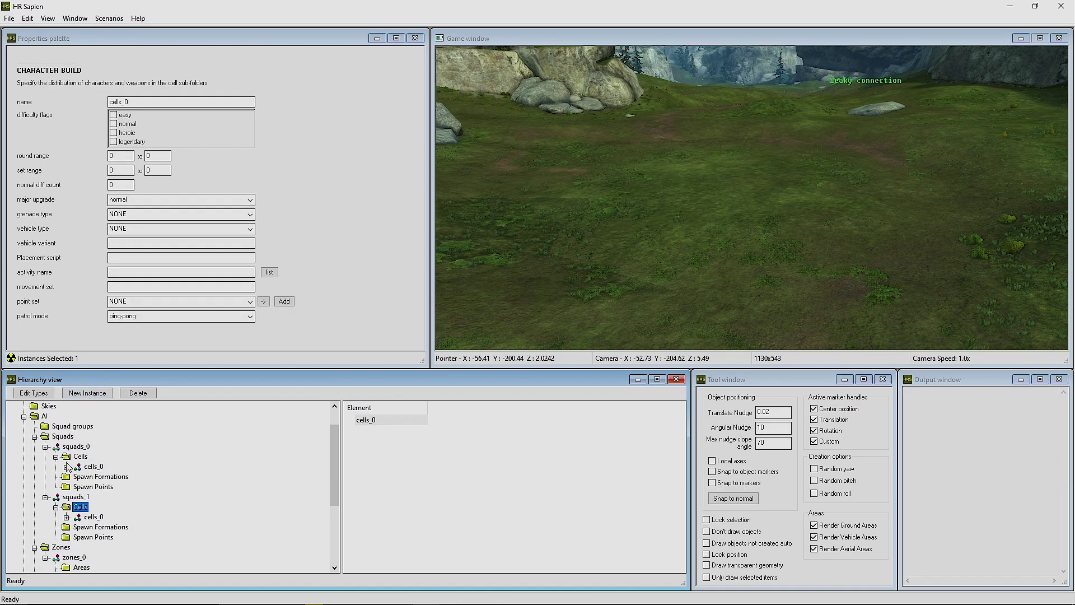
Step: Add a character entry to the first squad's cell and set its character type to trooper
{"action": "left_click", "coordinate": [66, 467]}
{"action": "left_click", "coordinate": [98, 477]}
{"action": "left_click", "coordinate": [87, 392]}
{"action": "left_click", "coordinate": [365, 422]}
{"action": "left_click", "coordinate": [179, 122]}
{"action": "left_click", "coordinate": [139, 140]}
{"action": "scroll", "coordinate": [139, 125], "scroll_direction": "down", "scroll_amount": 1}
Step: Add a weapon entry to the first squad's cell and set its weapon type to dmr
{"action": "left_click", "coordinate": [108, 487]}
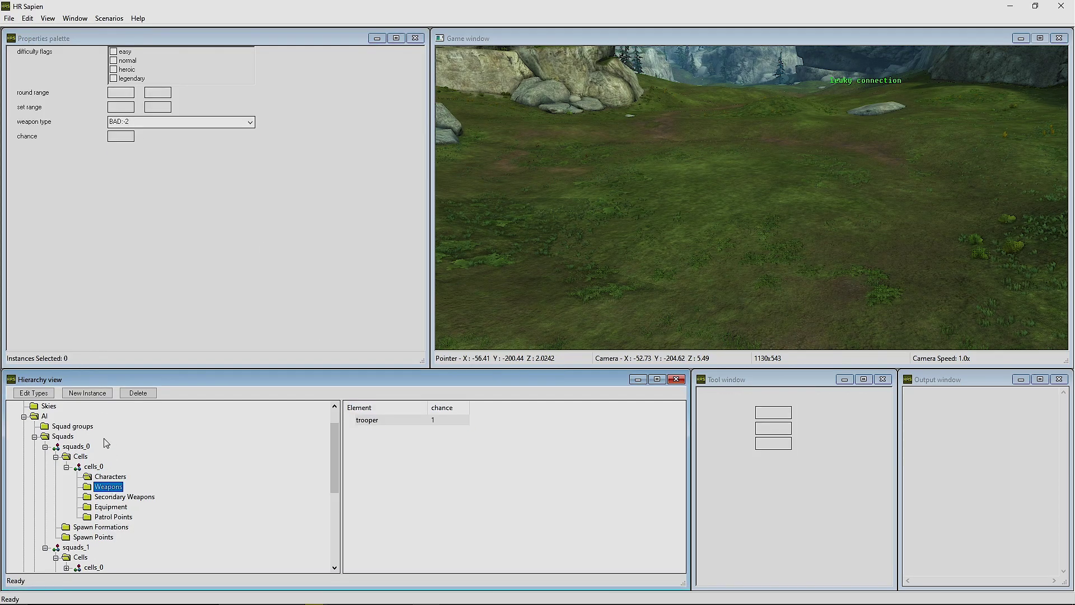
{"action": "left_click", "coordinate": [87, 392]}
{"action": "left_click", "coordinate": [411, 424]}
{"action": "left_click", "coordinate": [185, 124]}
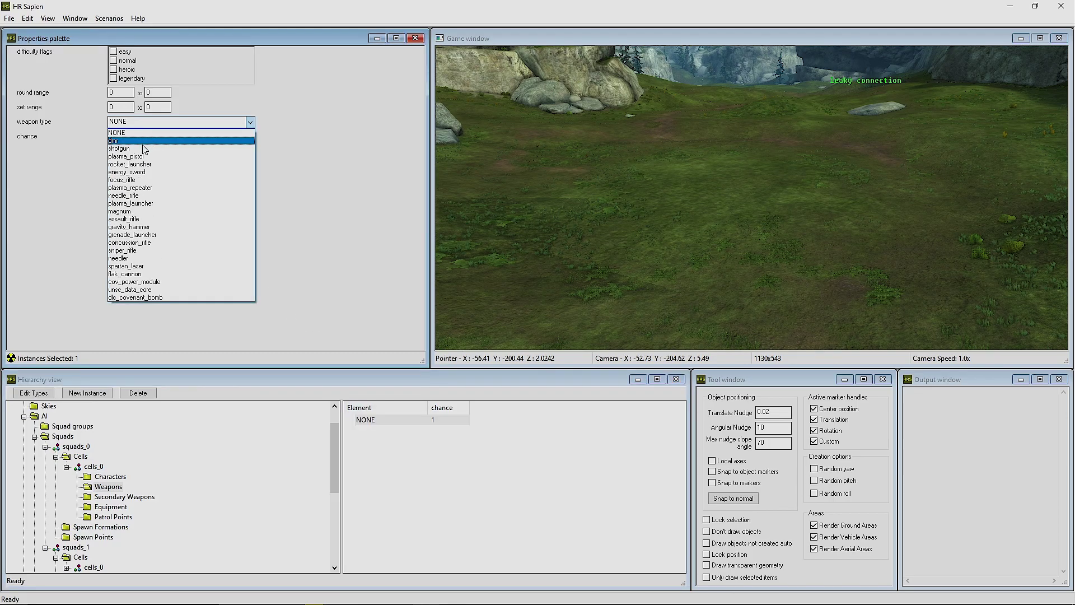
{"action": "left_click", "coordinate": [140, 148]}
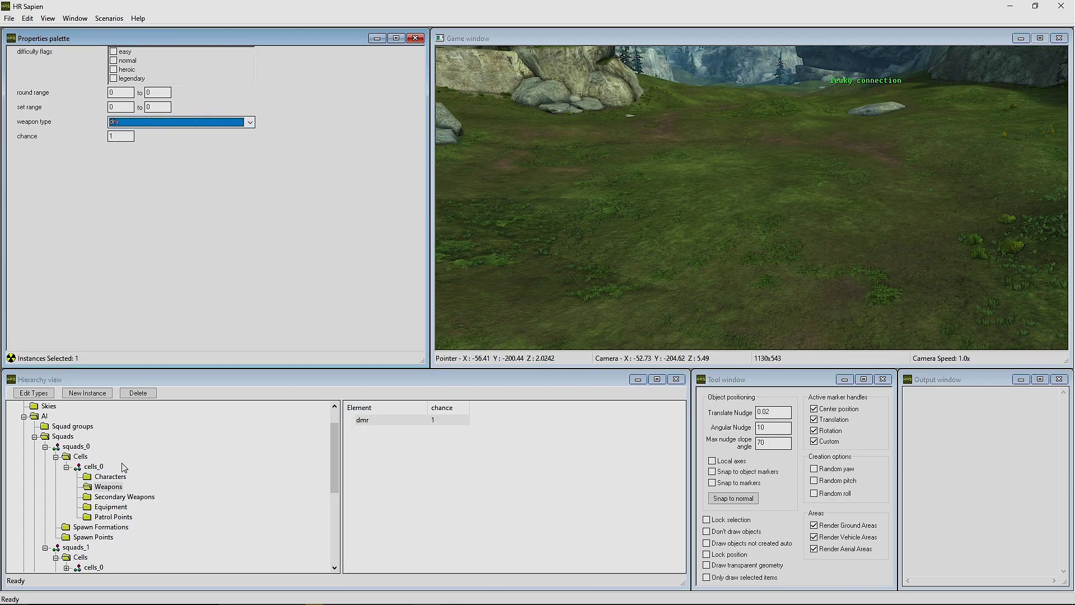
Step: Add a character entry to the second squad's cell and choose its character type
{"action": "left_click", "coordinate": [66, 467]}
{"action": "scroll", "coordinate": [75, 501], "scroll_direction": "down", "scroll_amount": 1}
{"action": "left_click", "coordinate": [66, 487]}
{"action": "left_click", "coordinate": [110, 497]}
{"action": "left_click", "coordinate": [87, 393]}
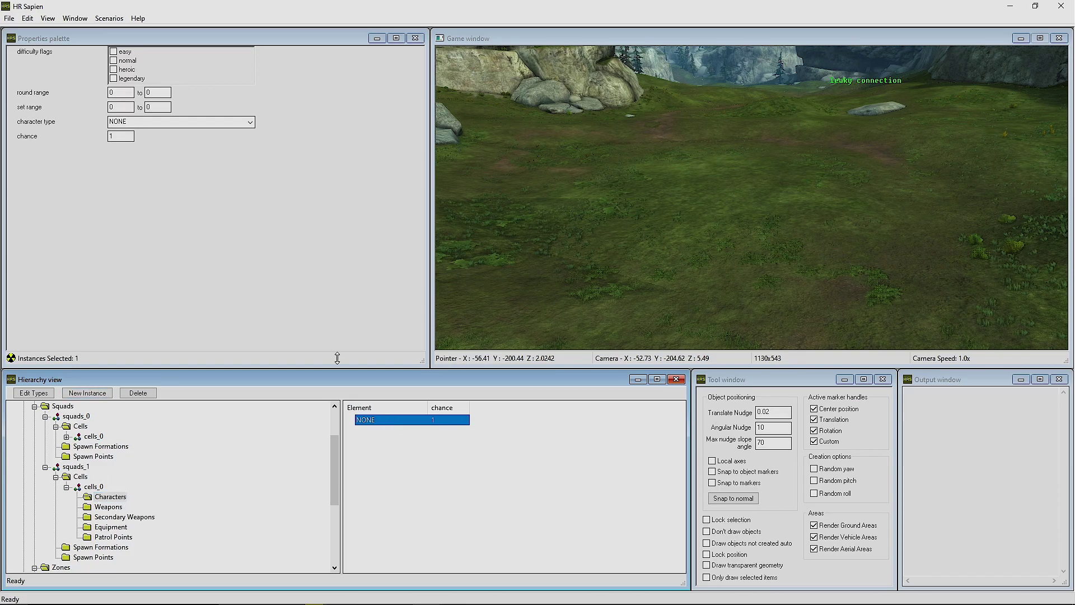
{"action": "scroll", "coordinate": [157, 122], "scroll_direction": "down", "scroll_amount": 1}
Step: Add a weapon entry to the second squad's cell and choose its weapon type
{"action": "left_click", "coordinate": [108, 507]}
{"action": "left_click", "coordinate": [87, 393]}
{"action": "scroll", "coordinate": [203, 131], "scroll_direction": "down", "scroll_amount": 3}
{"action": "double_click", "coordinate": [78, 487]}
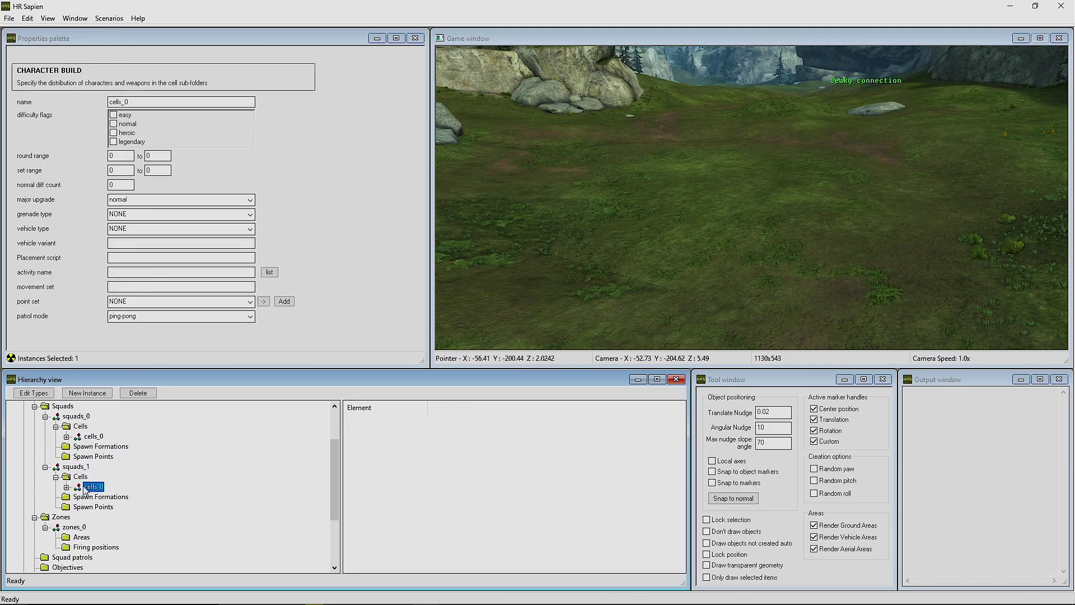
Step: Rename the second squad to ghosts and the first squad to warthogs
{"action": "left_click", "coordinate": [72, 467]}
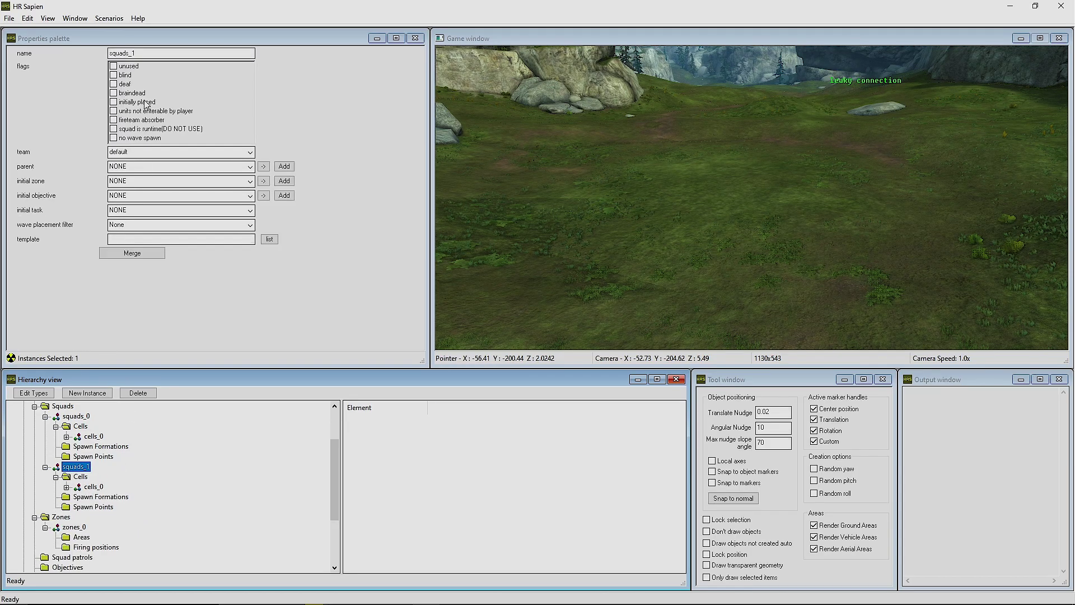
{"action": "double_click", "coordinate": [149, 54]}
{"action": "type", "text": "ghosts"}
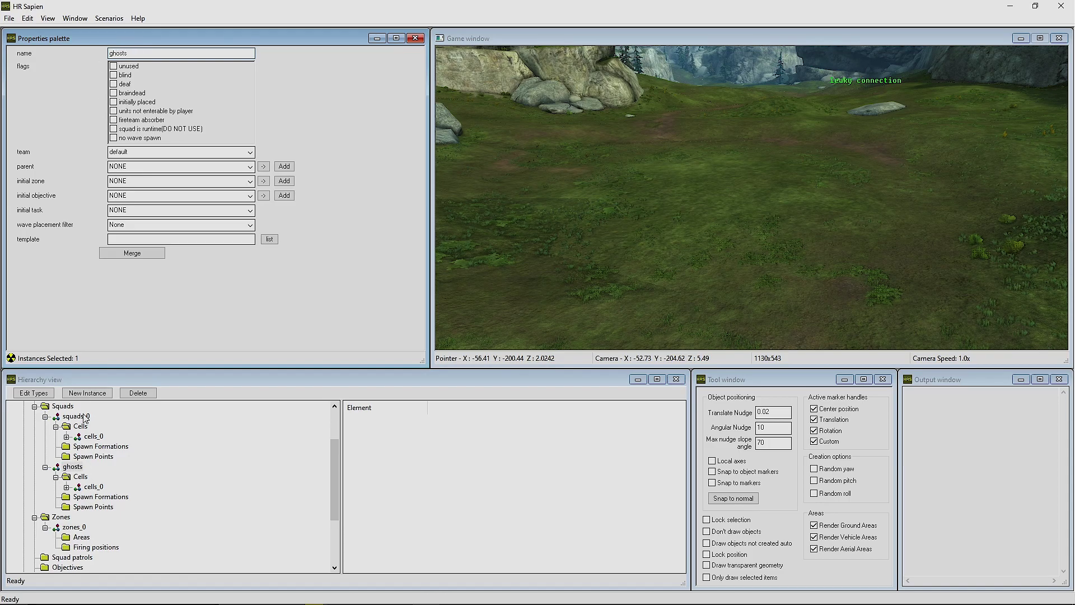
{"action": "left_click", "coordinate": [77, 416]}
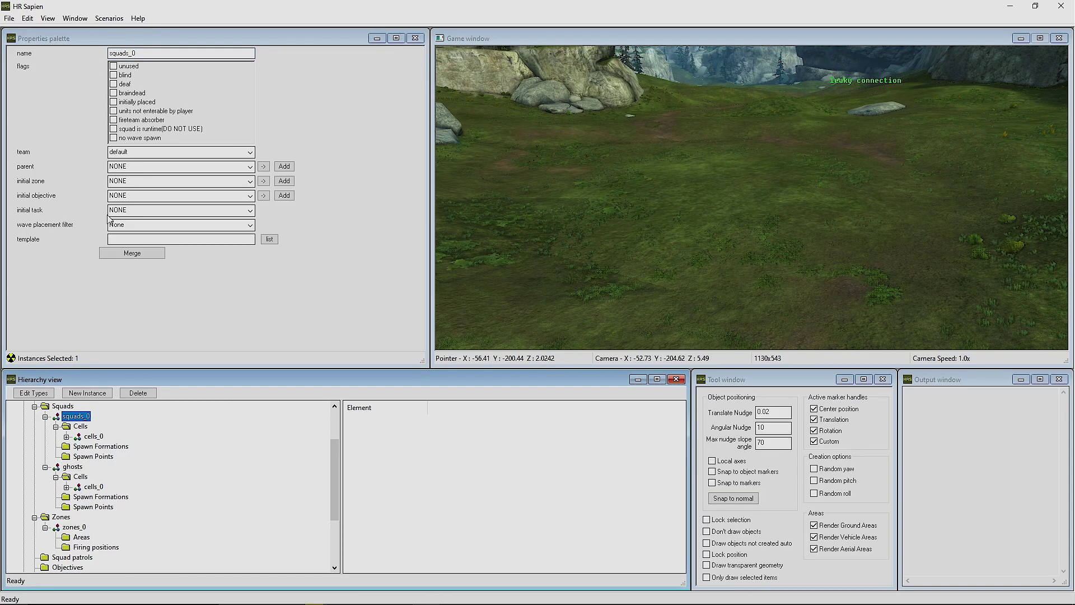
{"action": "double_click", "coordinate": [145, 55]}
{"action": "type", "text": "warthogs"}
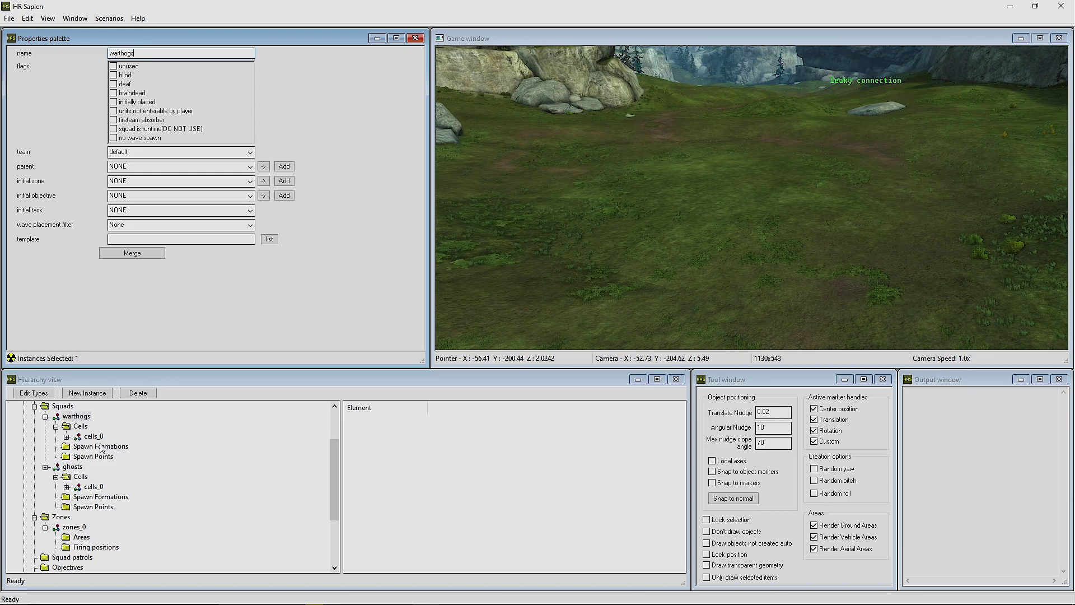
Step: Set the initial zone of both the warthogs and ghosts squads to zones_0
{"action": "middle_click_drag", "start_coordinate": [644, 235], "coordinate": [579, 306]}
{"action": "key", "text": "w"}
{"action": "key", "text": "shift"}
{"action": "key", "text": "a"}
{"action": "left_click", "coordinate": [81, 419]}
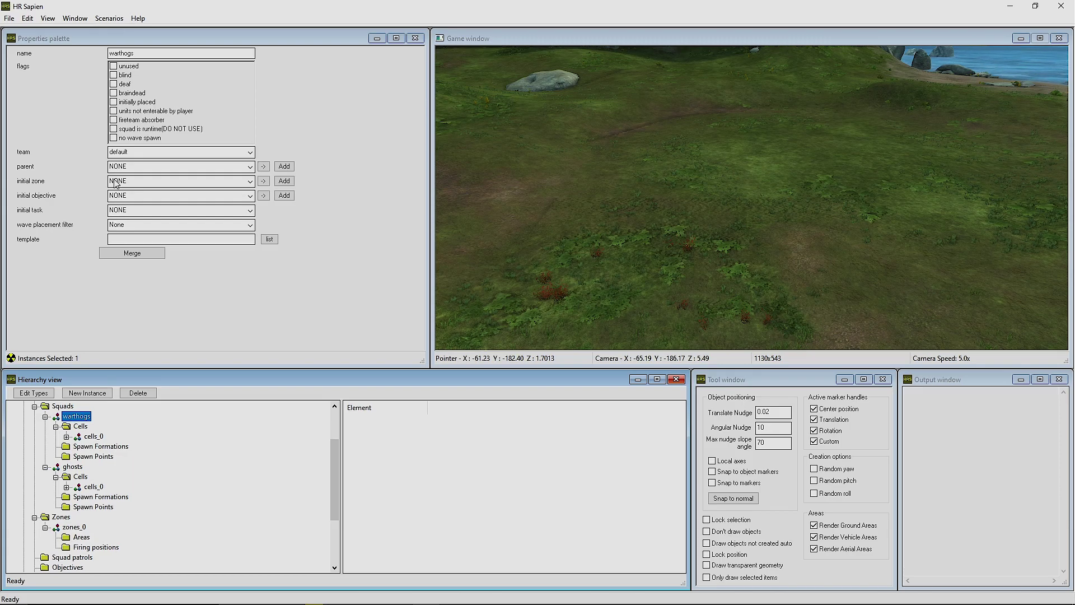
{"action": "scroll", "coordinate": [115, 182], "scroll_direction": "down", "scroll_amount": 1}
{"action": "left_click", "coordinate": [73, 467]}
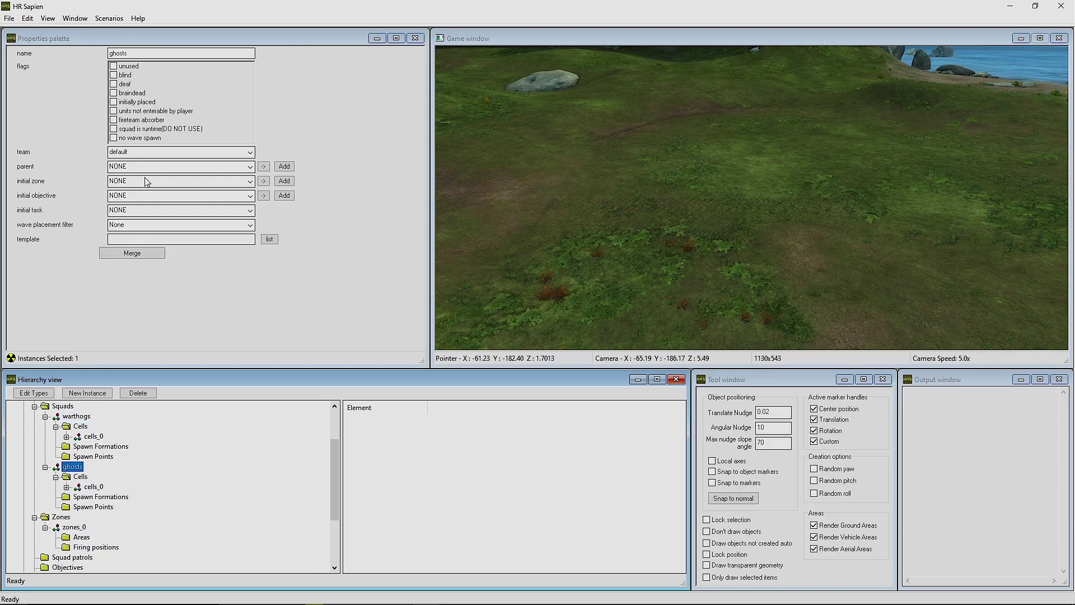
{"action": "scroll", "coordinate": [146, 182], "scroll_direction": "down", "scroll_amount": 1}
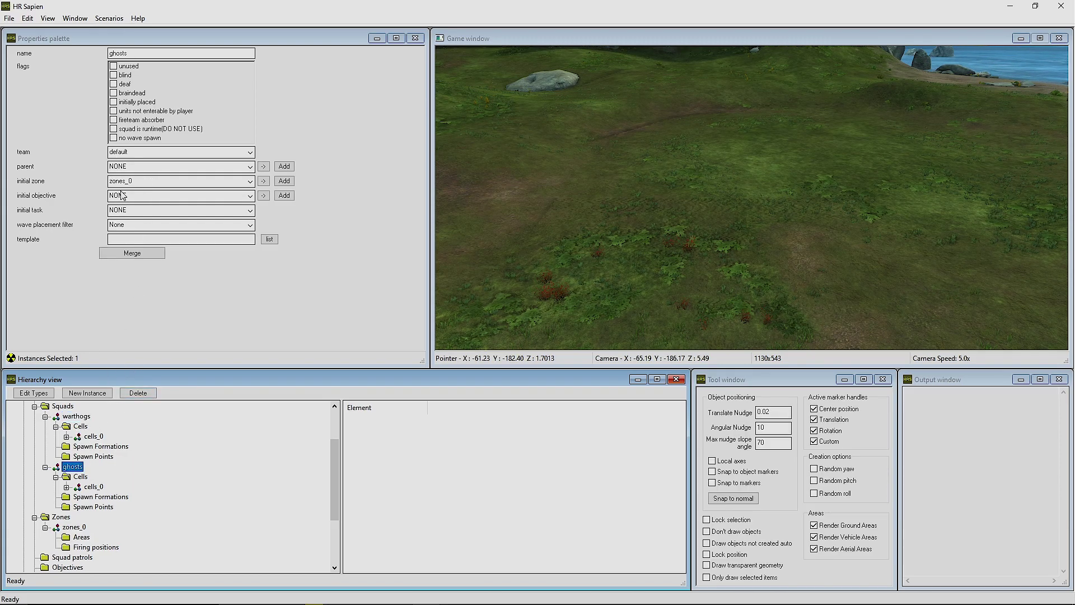
Step: Place three spawn points for the warthogs squad in a row on open grass away from the zone
{"action": "left_click", "coordinate": [87, 456]}
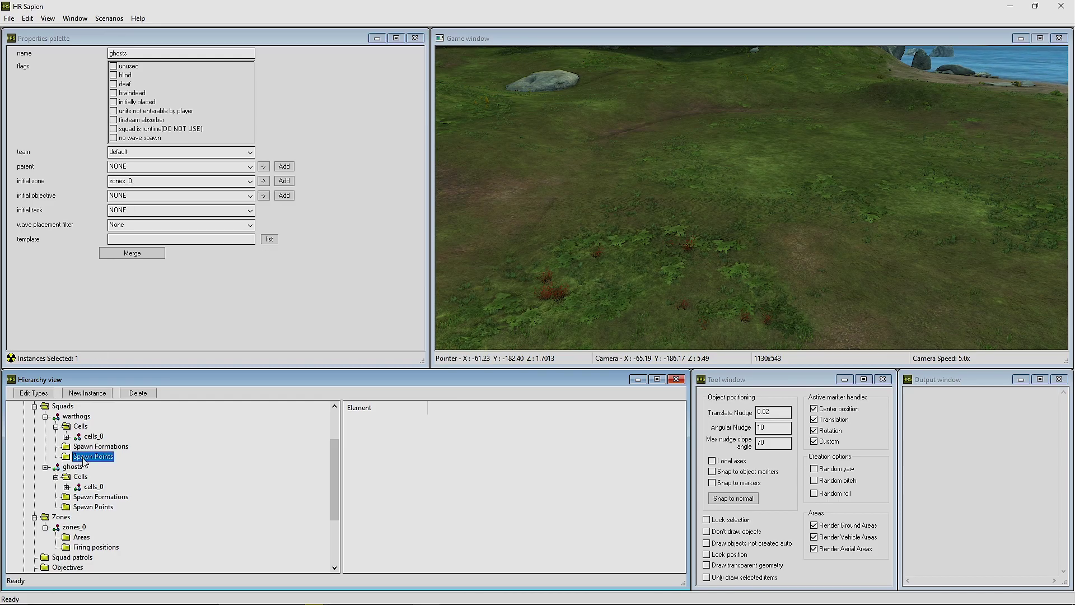
{"action": "left_click", "coordinate": [646, 327]}
{"action": "key", "text": "d"}
{"action": "middle_click_drag", "start_coordinate": [646, 327], "coordinate": [722, 314]}
{"action": "key", "text": "s"}
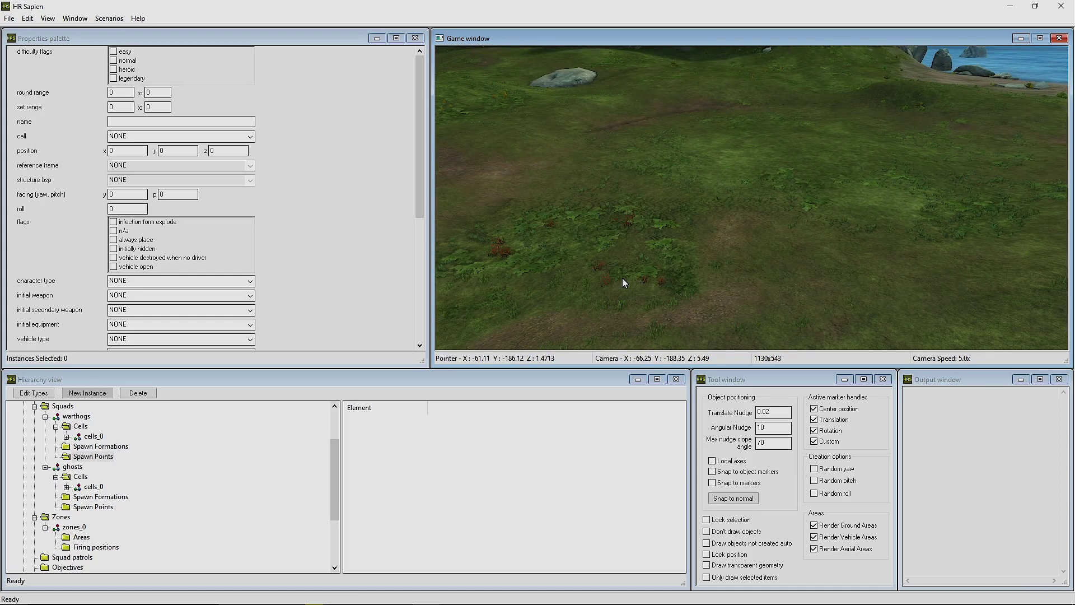
{"action": "key", "text": "s"}
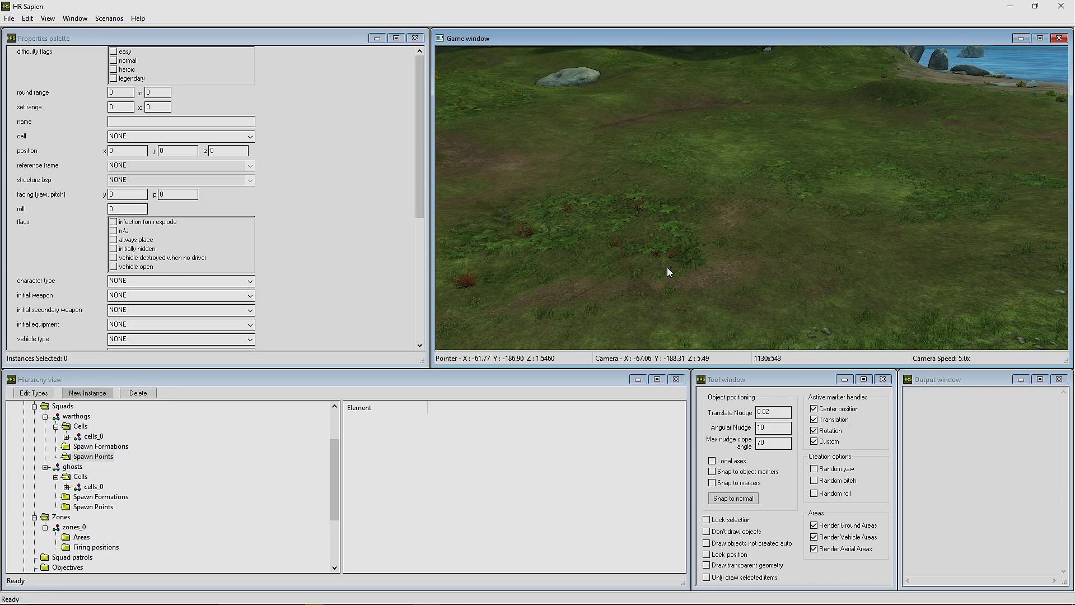
{"action": "middle_click_drag", "start_coordinate": [725, 270], "coordinate": [724, 296]}
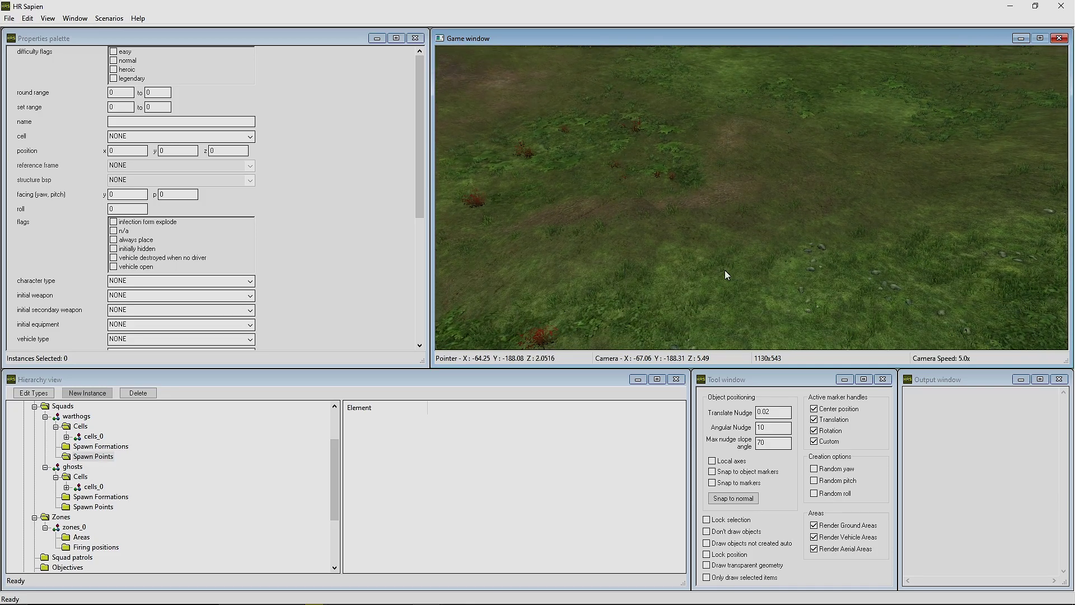
{"action": "right_click", "coordinate": [669, 228]}
{"action": "right_click", "coordinate": [680, 223]}
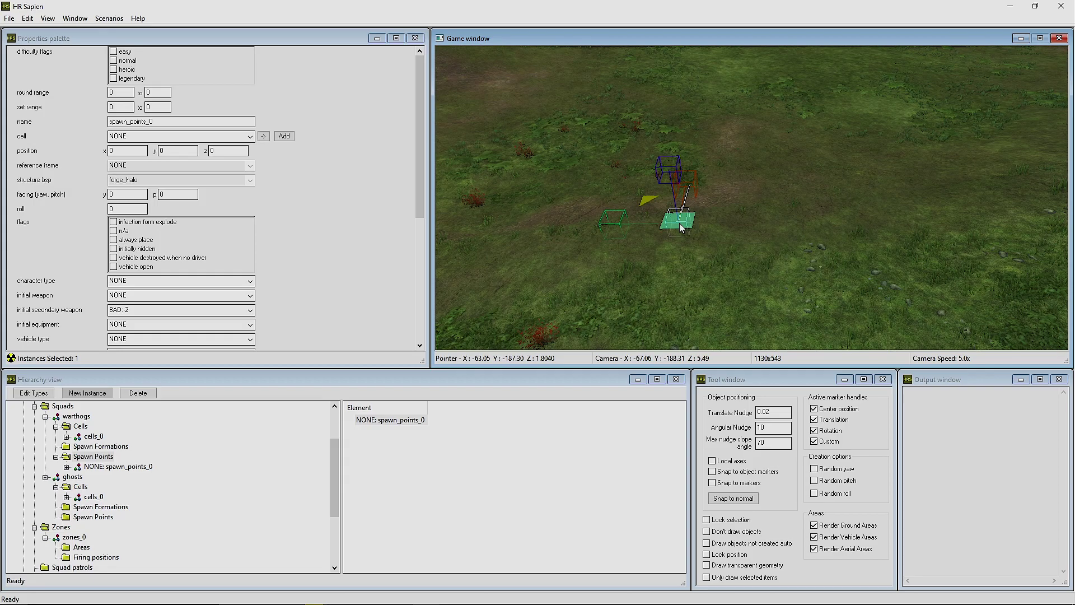
{"action": "right_click", "coordinate": [754, 223]}
{"action": "right_click", "coordinate": [829, 223]}
{"action": "left_click", "coordinate": [799, 287]}
Step: Set the first warthogs spawn point's vehicle type to warthog and its seat type to driver
{"action": "left_click", "coordinate": [89, 457]}
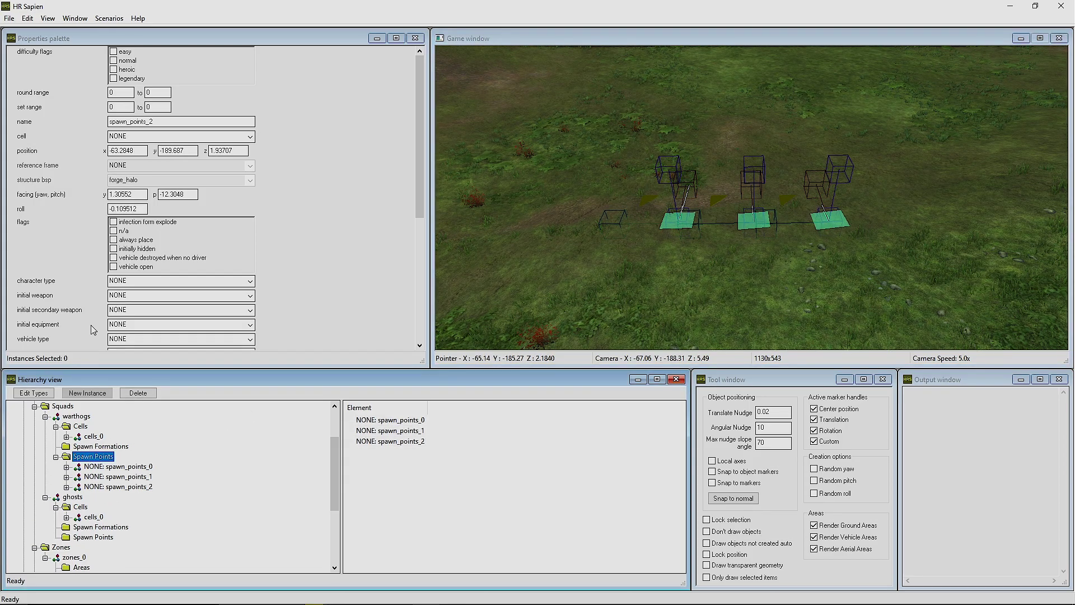
{"action": "scroll", "coordinate": [81, 285], "scroll_direction": "down", "scroll_amount": 3}
{"action": "left_click", "coordinate": [390, 431]}
{"action": "left_click", "coordinate": [388, 421]}
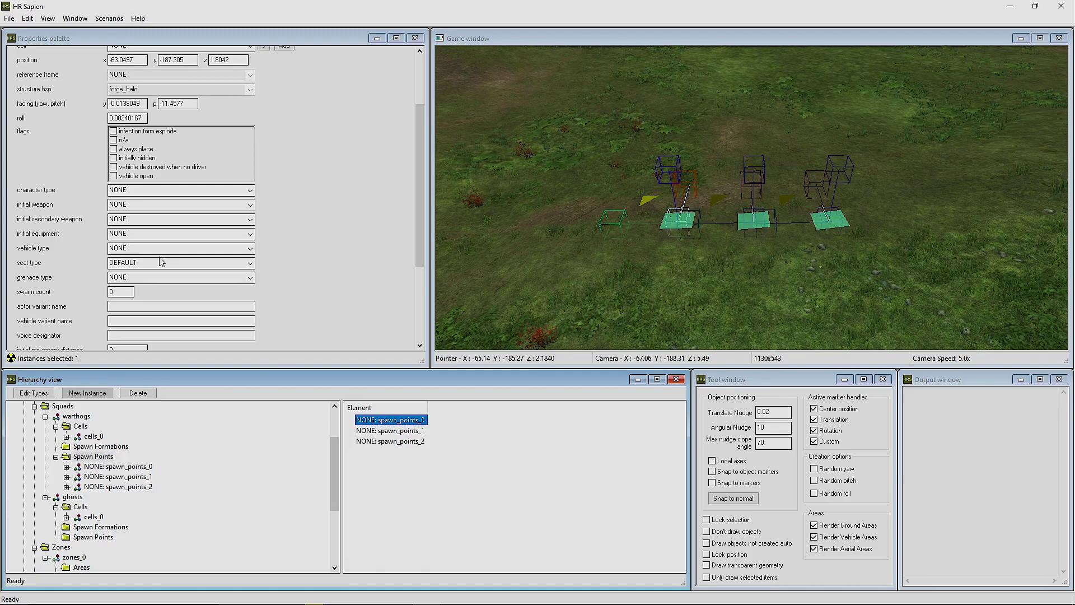
{"action": "left_click", "coordinate": [141, 248]}
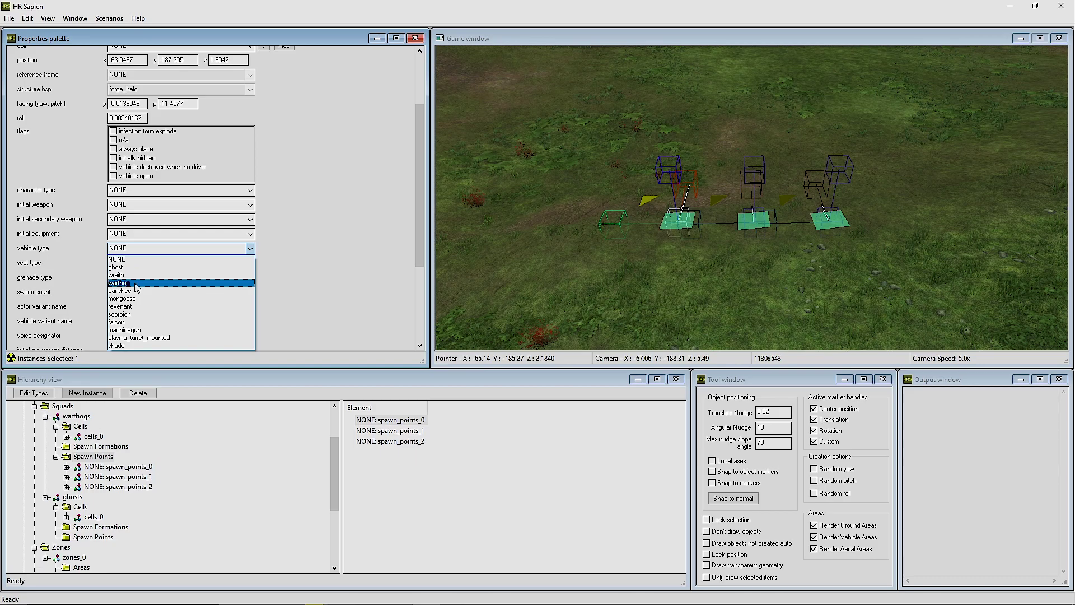
{"action": "left_click", "coordinate": [136, 284]}
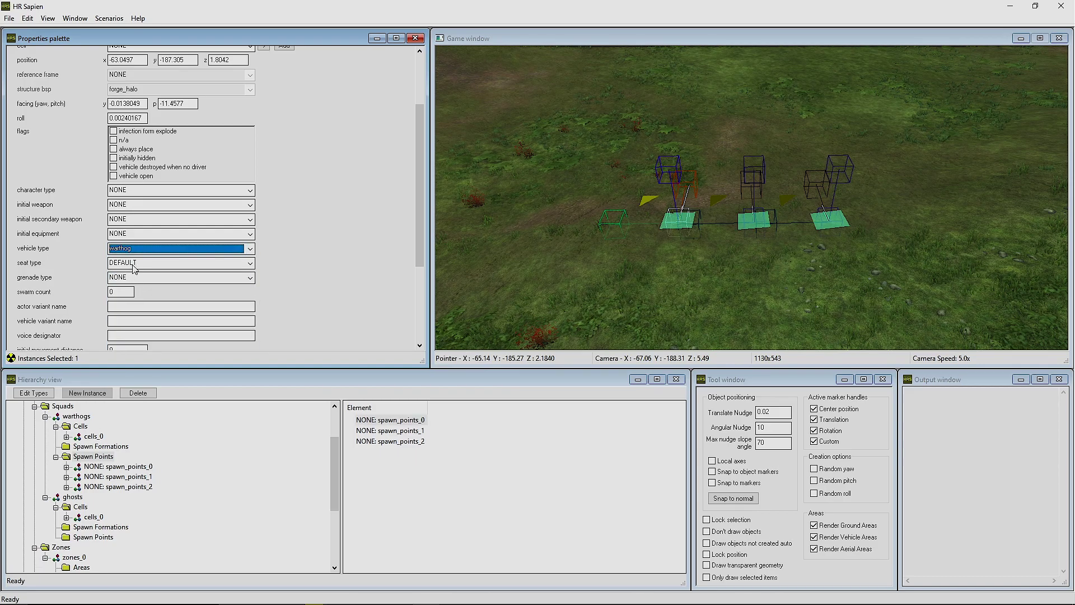
{"action": "left_click", "coordinate": [134, 265]}
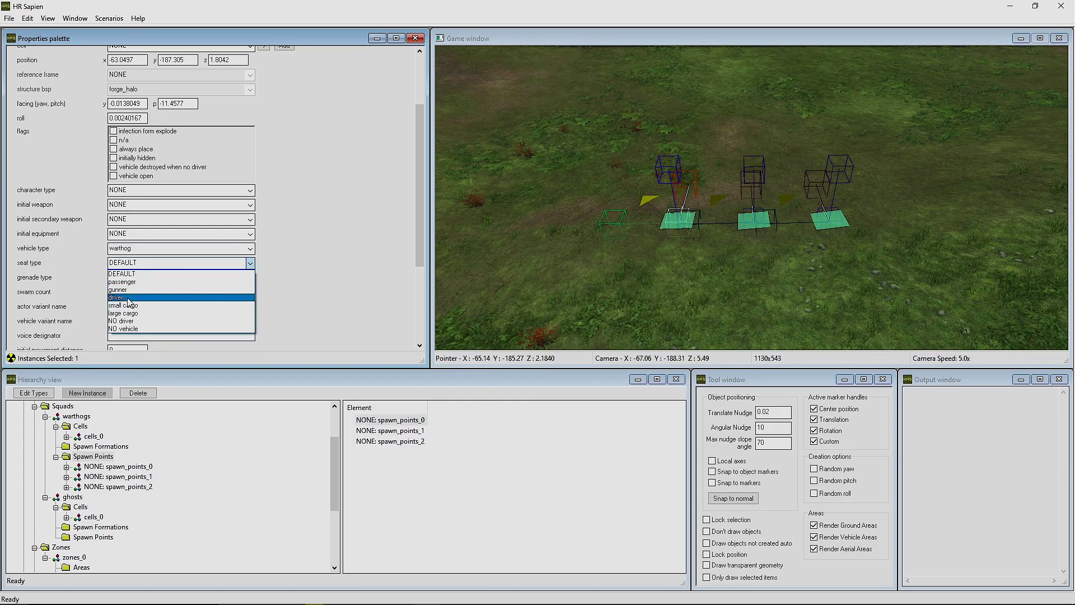
{"action": "left_click", "coordinate": [128, 298]}
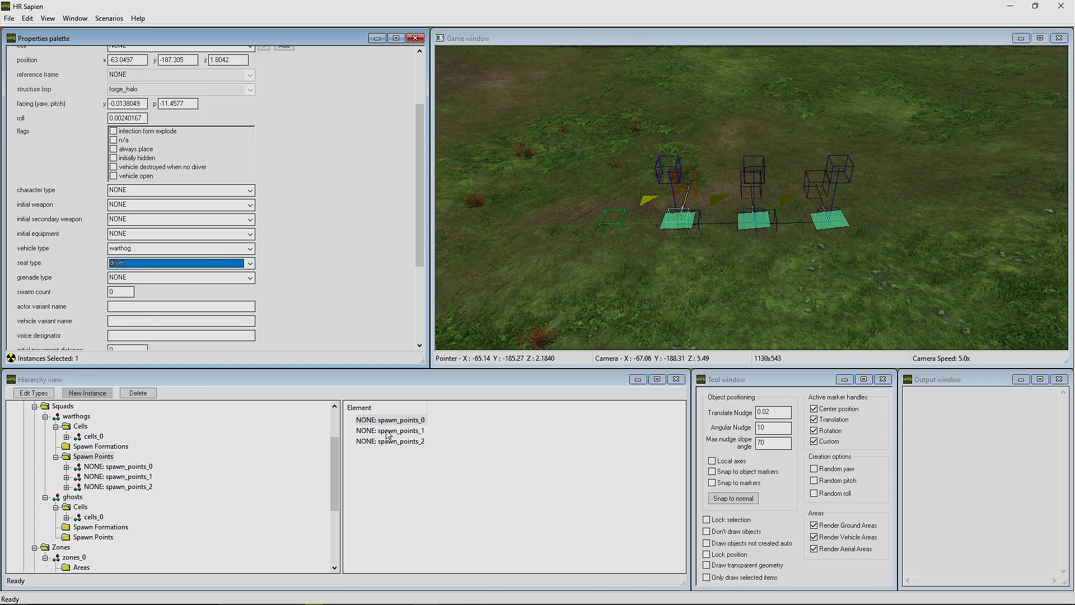
Step: Set the second warthogs spawn point's vehicle type to warthog and its seat type to passenger
{"action": "left_click", "coordinate": [371, 430]}
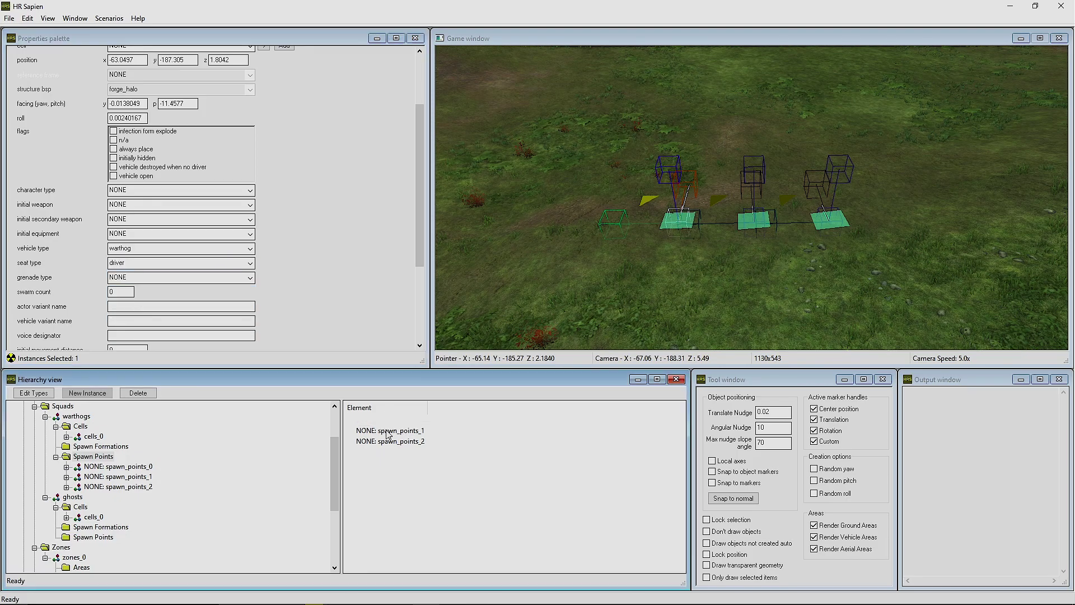
{"action": "left_click", "coordinate": [150, 250]}
{"action": "left_click", "coordinate": [120, 283]}
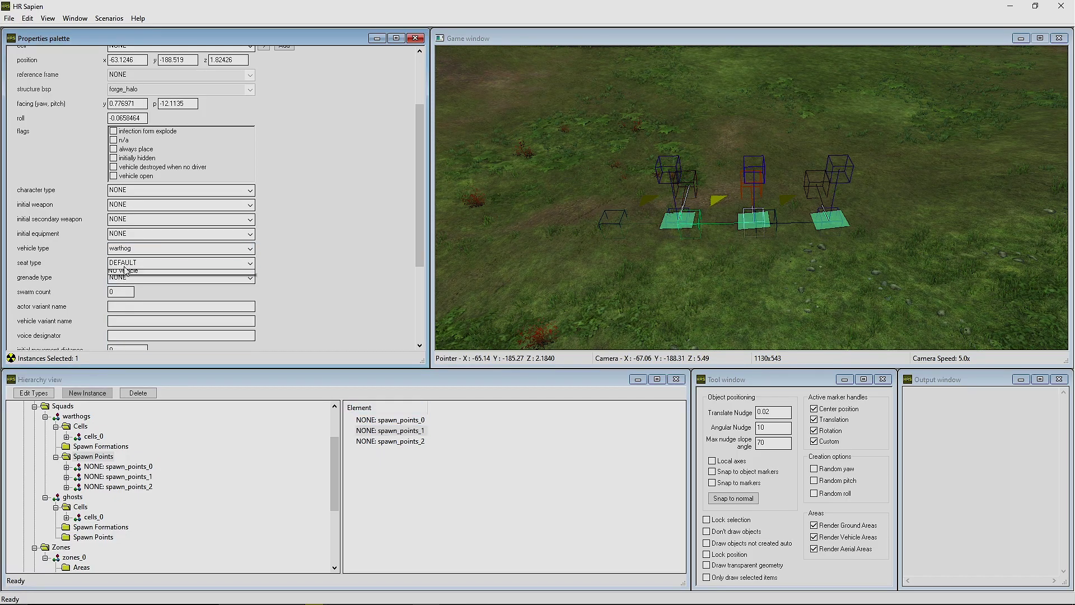
{"action": "left_click", "coordinate": [130, 263]}
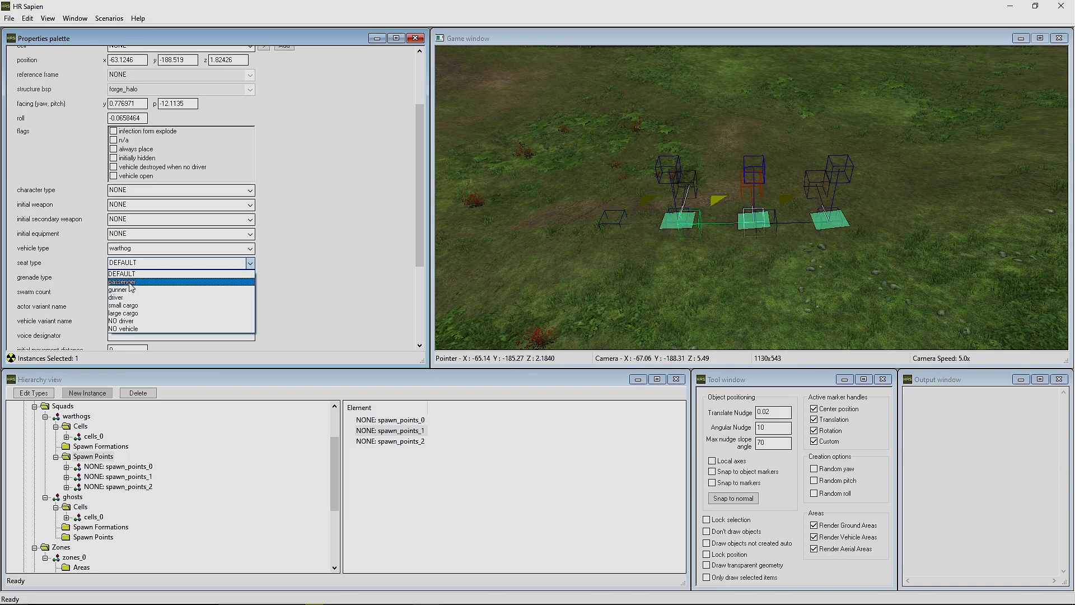
{"action": "left_click", "coordinate": [132, 282]}
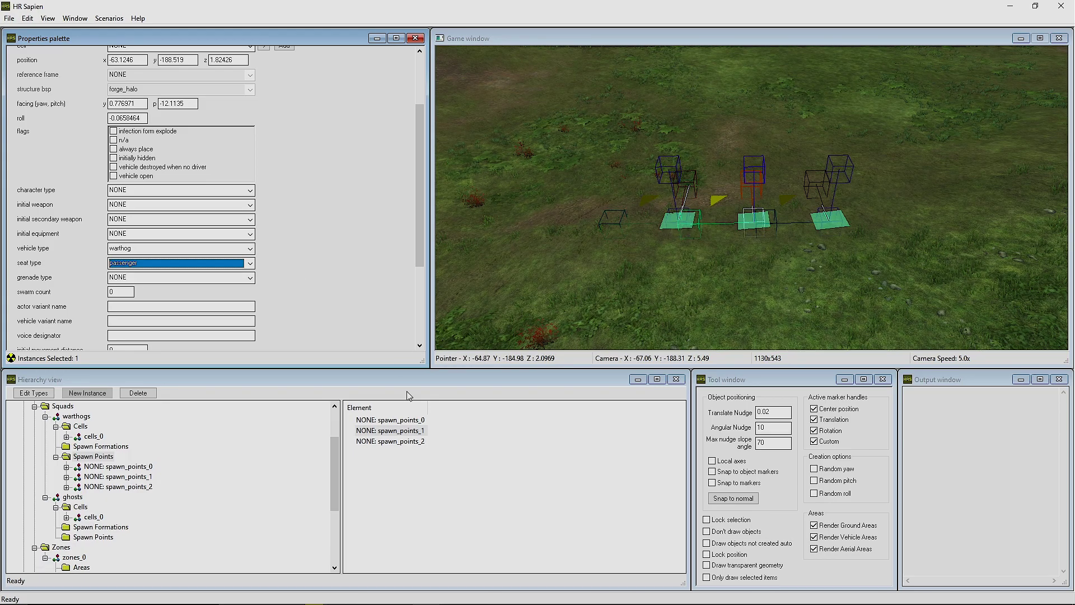
Step: Set the third warthogs spawn point's vehicle type to warthog and its seat type to gunner
{"action": "left_click", "coordinate": [406, 442]}
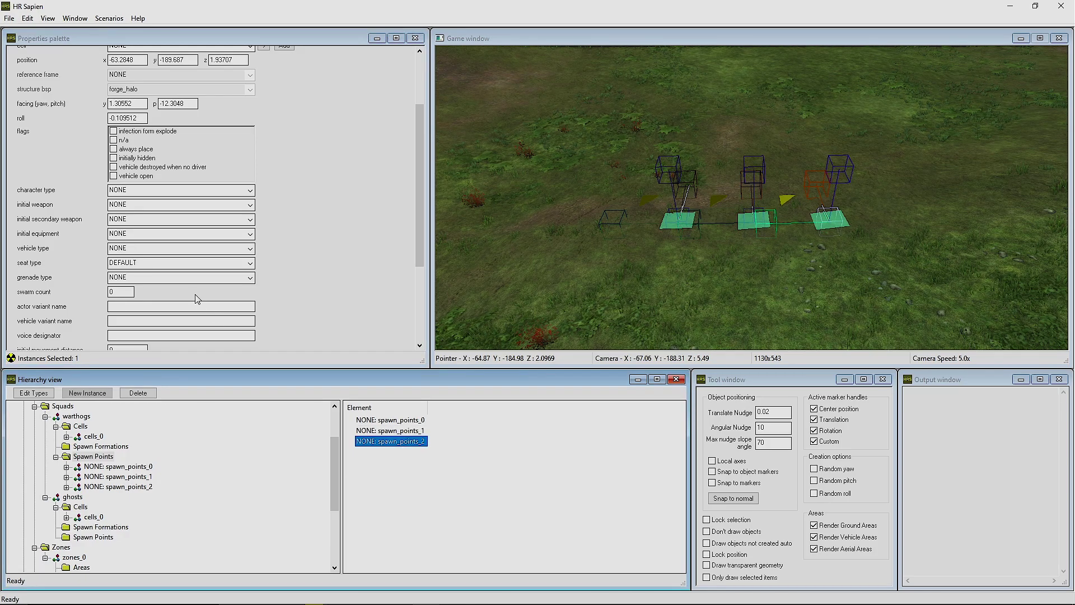
{"action": "scroll", "coordinate": [159, 269], "scroll_direction": "down", "scroll_amount": 2}
{"action": "scroll", "coordinate": [149, 255], "scroll_direction": "up", "scroll_amount": 1}
{"action": "scroll", "coordinate": [149, 256], "scroll_direction": "down", "scroll_amount": 2}
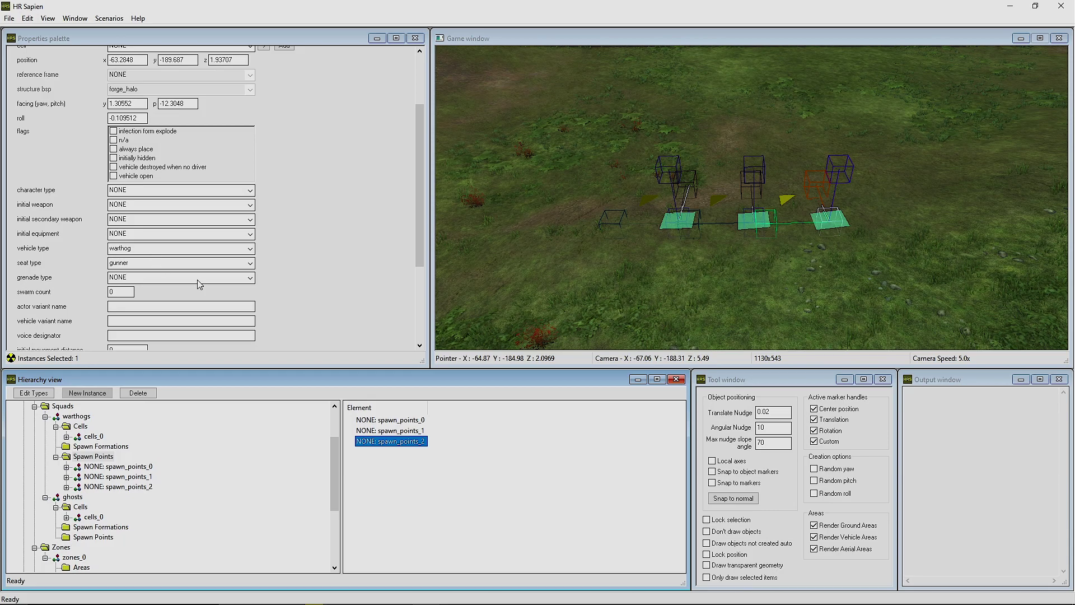
{"action": "left_click", "coordinate": [496, 453]}
{"action": "left_click_drag", "start_coordinate": [879, 266], "coordinate": [594, 209]}
{"action": "left_click", "coordinate": [760, 295]}
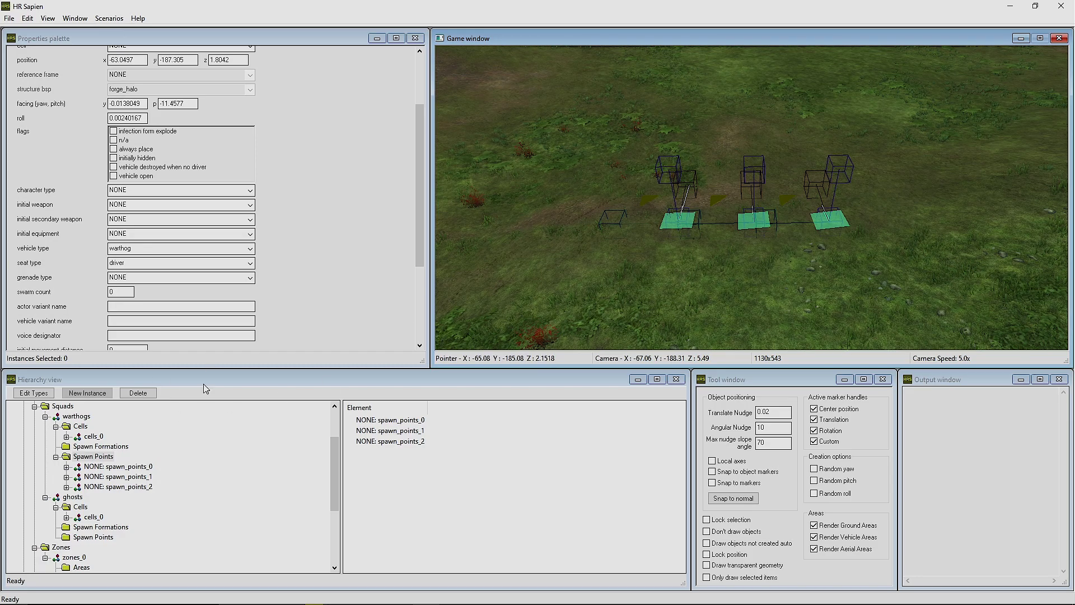
Step: Collapse the warthogs squad and look into the ghosts squad's cells_0 cell
{"action": "left_click", "coordinate": [101, 458]}
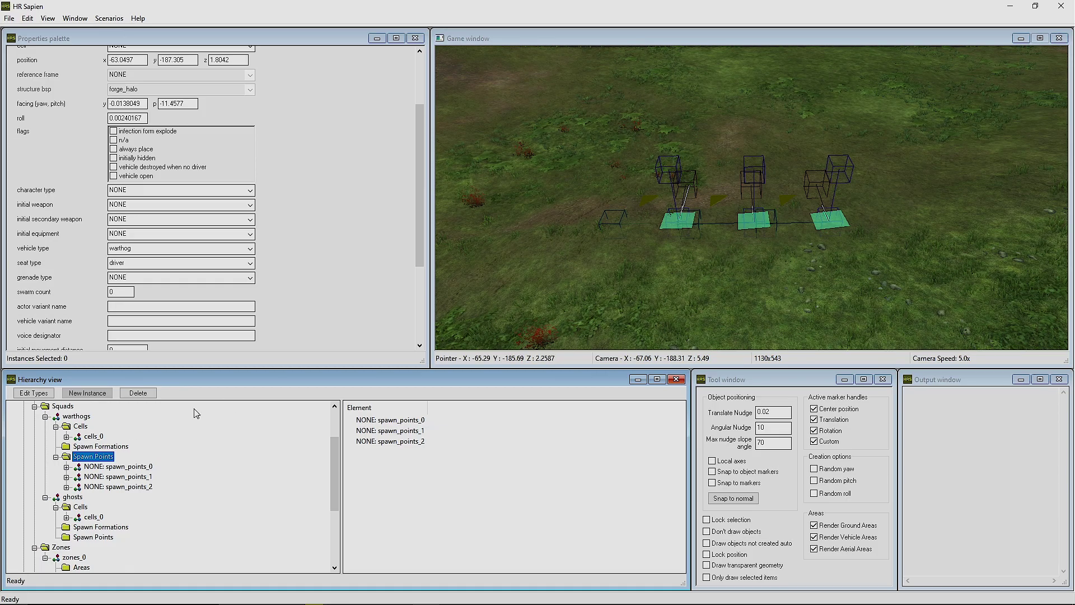
{"action": "left_click", "coordinate": [46, 416]}
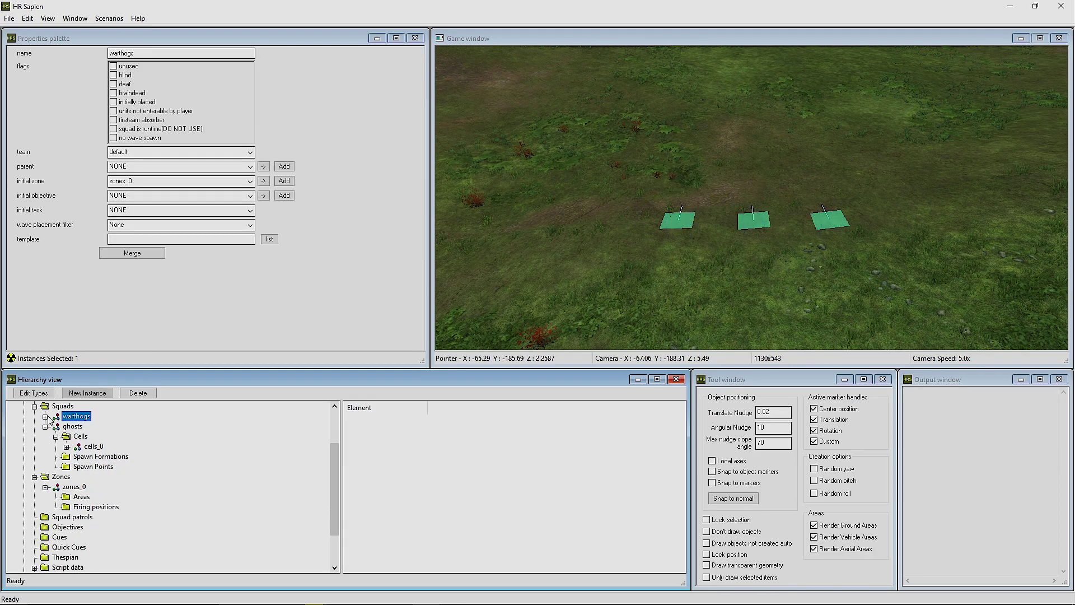
{"action": "left_click", "coordinate": [79, 447]}
{"action": "left_click", "coordinate": [66, 447]}
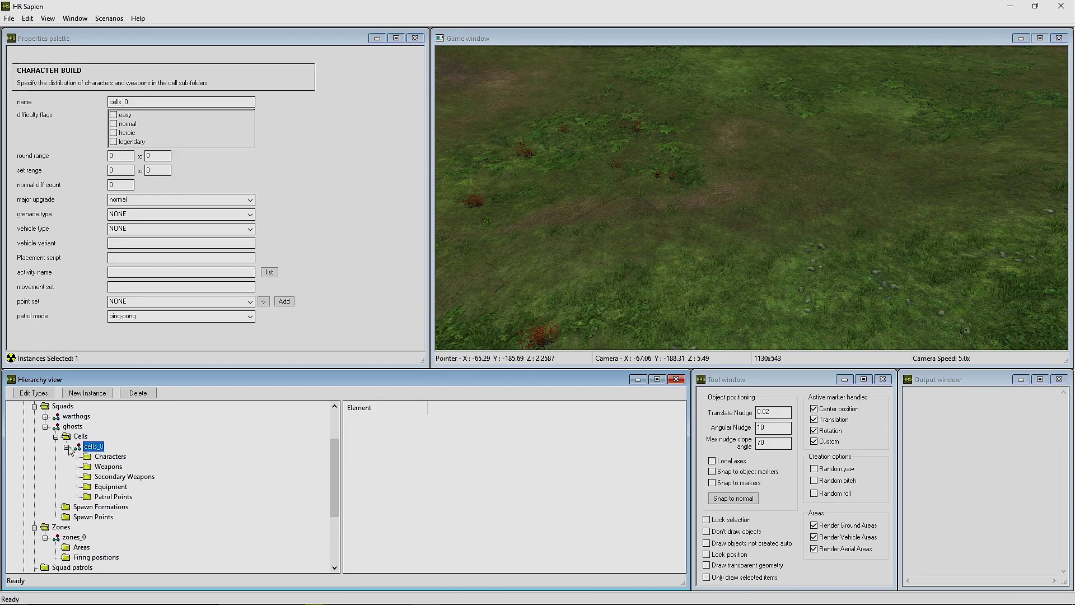
{"action": "key", "text": "Down"}
{"action": "left_click", "coordinate": [67, 447]}
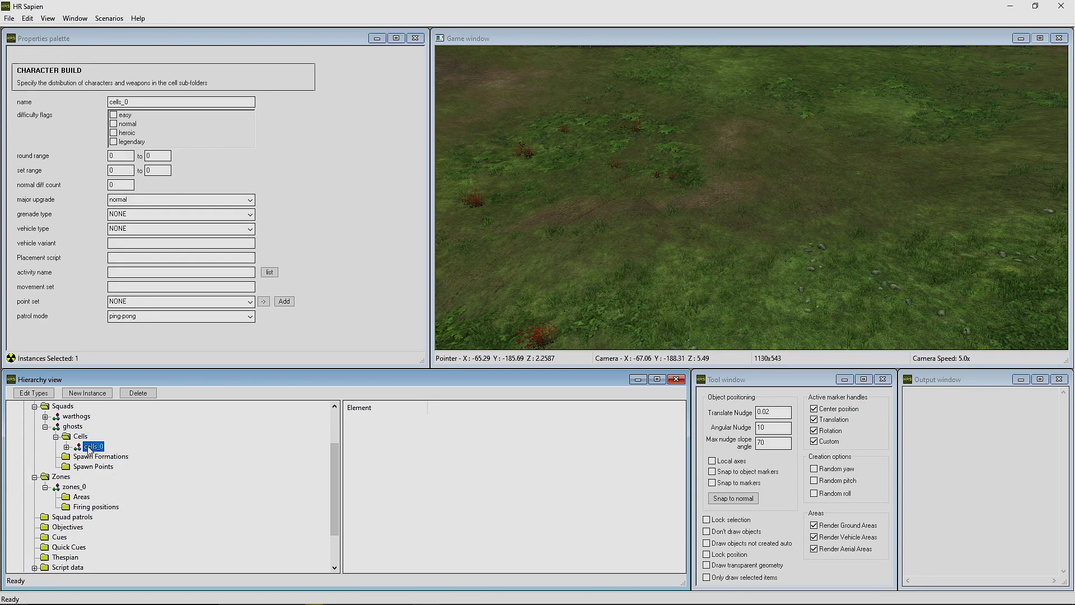
Step: Place two spawn points side by side for the ghosts squad on the grass, well away from the warthogs spawn points
{"action": "left_click", "coordinate": [93, 466]}
{"action": "key", "text": "w"}
{"action": "middle_click_drag", "start_coordinate": [706, 168], "coordinate": [705, 200]}
{"action": "right_click", "coordinate": [710, 196]}
{"action": "right_click_drag", "start_coordinate": [710, 196], "coordinate": [708, 214]}
{"action": "left_click_drag", "start_coordinate": [709, 194], "coordinate": [693, 193]}
{"action": "right_click", "coordinate": [842, 193]}
{"action": "key", "text": "s"}
{"action": "middle_click_drag", "start_coordinate": [842, 194], "coordinate": [811, 228]}
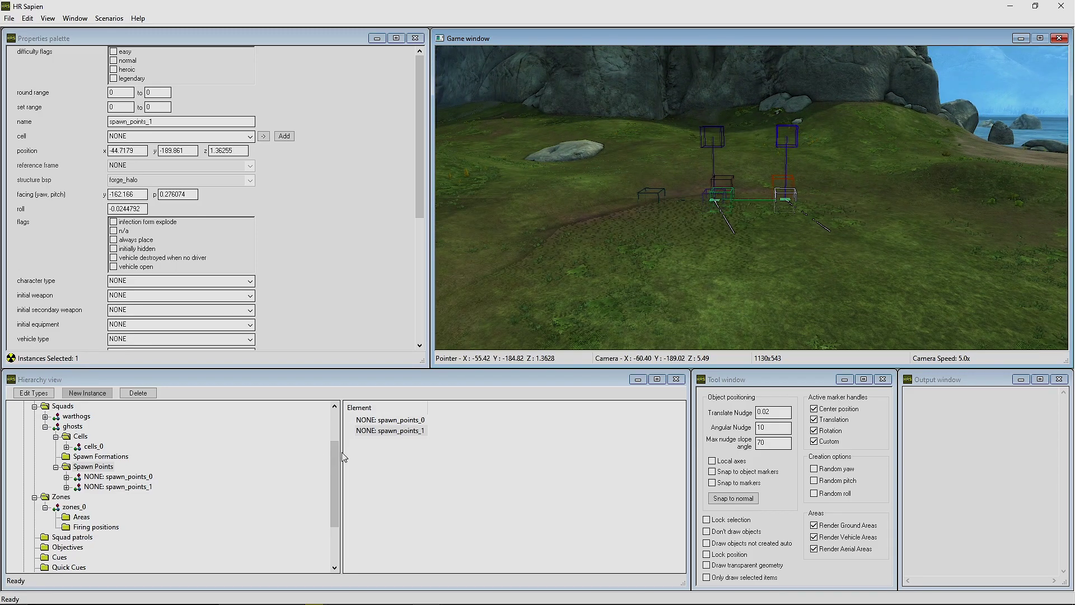
Step: Set both ghosts spawn points' vehicle type to ghost and the second one's seat type to driver
{"action": "left_click", "coordinate": [390, 420]}
{"action": "scroll", "coordinate": [179, 263], "scroll_direction": "down", "scroll_amount": 3}
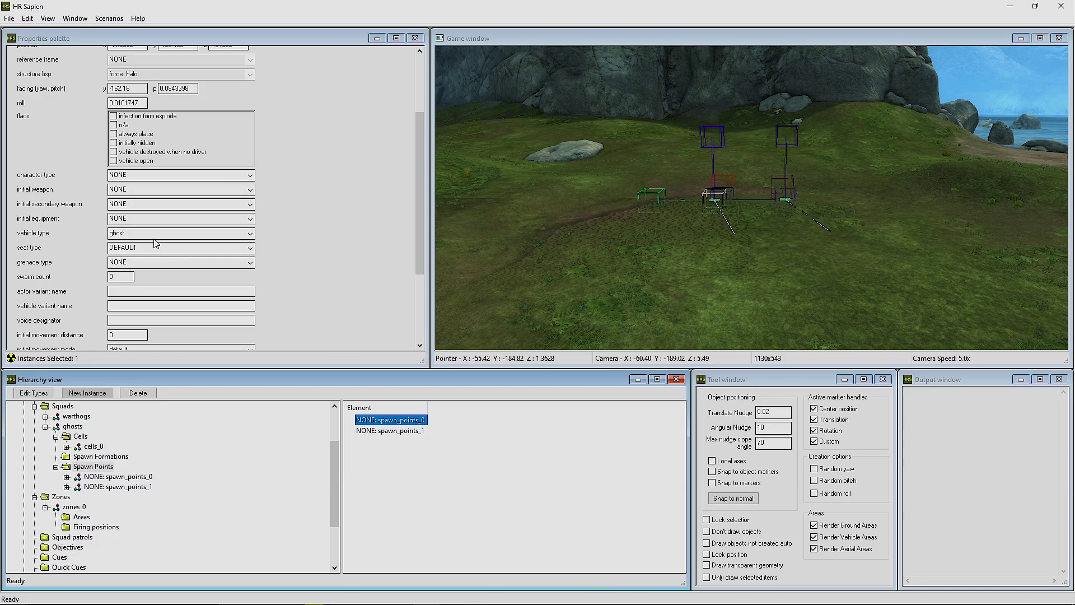
{"action": "left_click", "coordinate": [375, 432]}
{"action": "key", "text": "w"}
{"action": "middle_click_drag", "start_coordinate": [654, 251], "coordinate": [654, 251]}
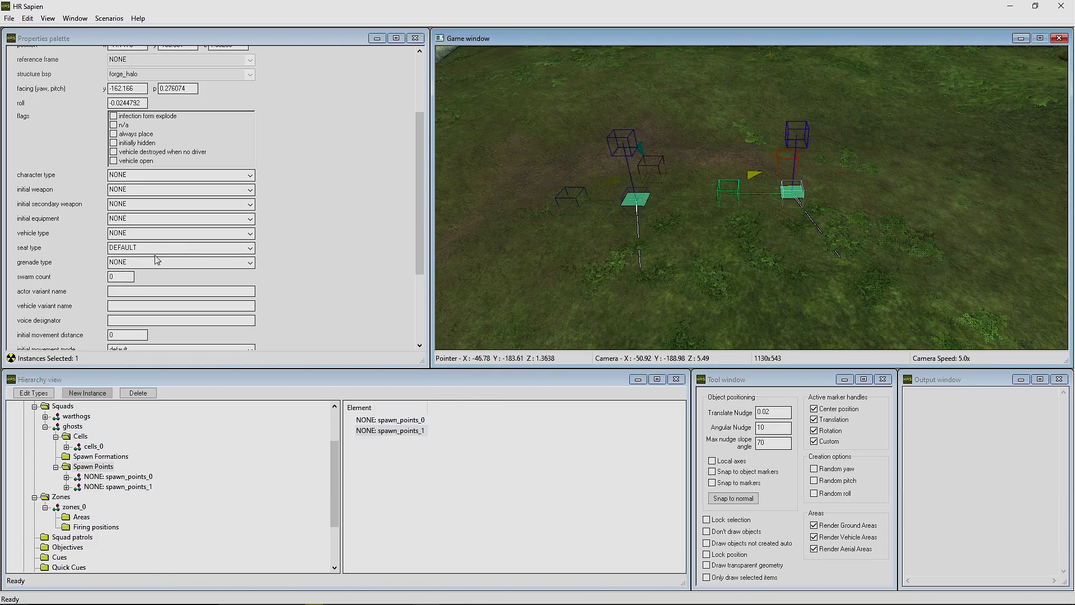
{"action": "scroll", "coordinate": [149, 251], "scroll_direction": "down", "scroll_amount": 2}
{"action": "left_click", "coordinate": [372, 474]}
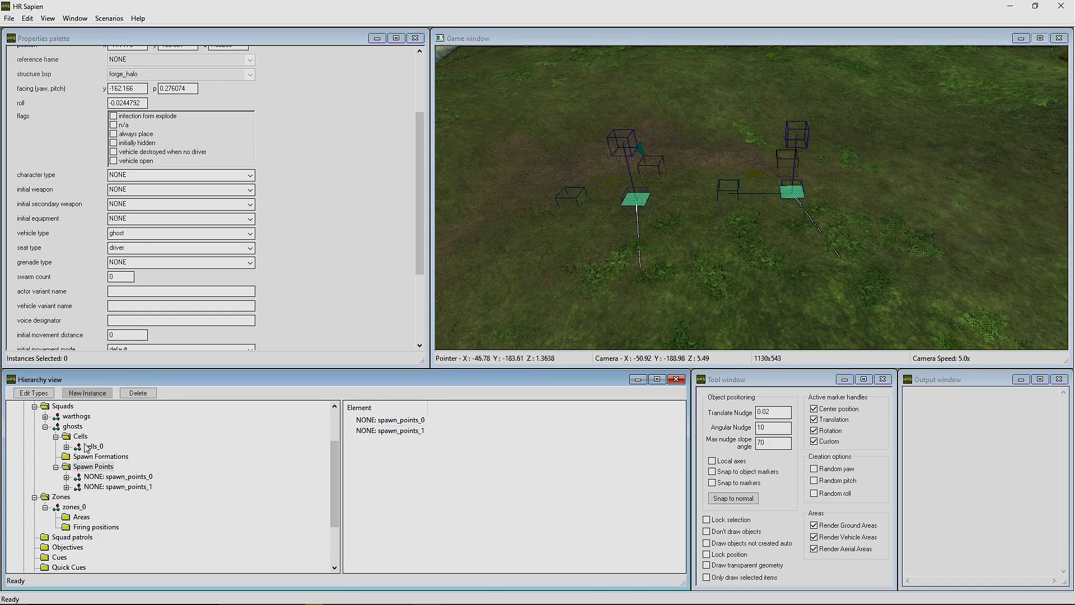
Step: Set the normal diff count of the warthogs squad's cells_0 to 3
{"action": "left_click", "coordinate": [46, 416]}
{"action": "left_click", "coordinate": [57, 428]}
{"action": "left_click", "coordinate": [57, 447]}
{"action": "left_click", "coordinate": [56, 427]}
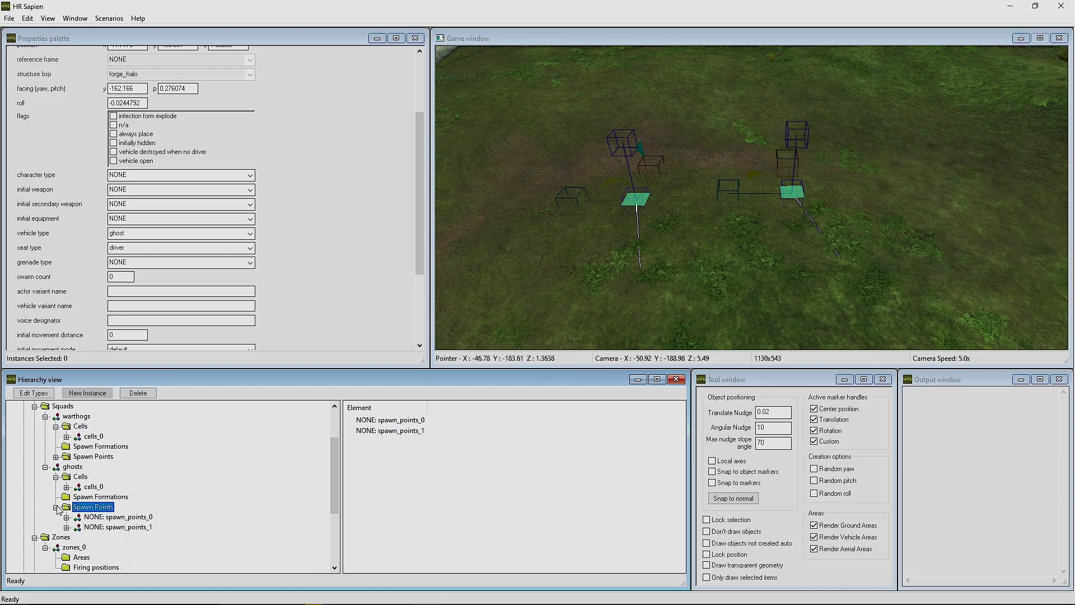
{"action": "left_click", "coordinate": [56, 506]}
{"action": "left_click", "coordinate": [90, 488]}
{"action": "left_click", "coordinate": [97, 436]}
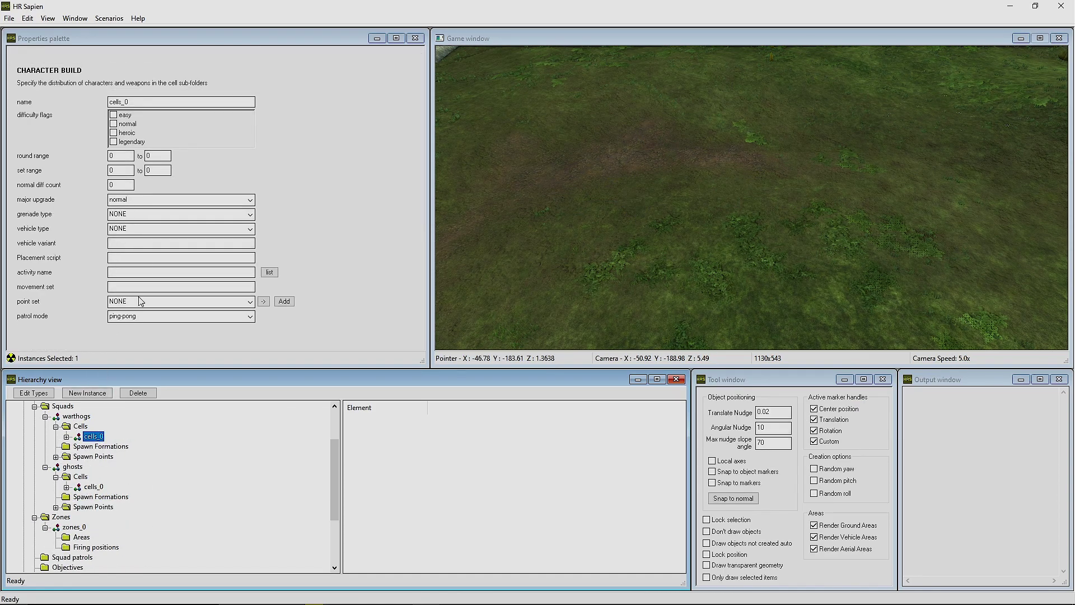
{"action": "left_click_drag", "start_coordinate": [126, 186], "coordinate": [103, 190]}
{"action": "type", "text": "3"}
{"action": "key", "text": "s"}
{"action": "middle_click_drag", "start_coordinate": [654, 264], "coordinate": [618, 320]}
{"action": "key", "text": "s"}
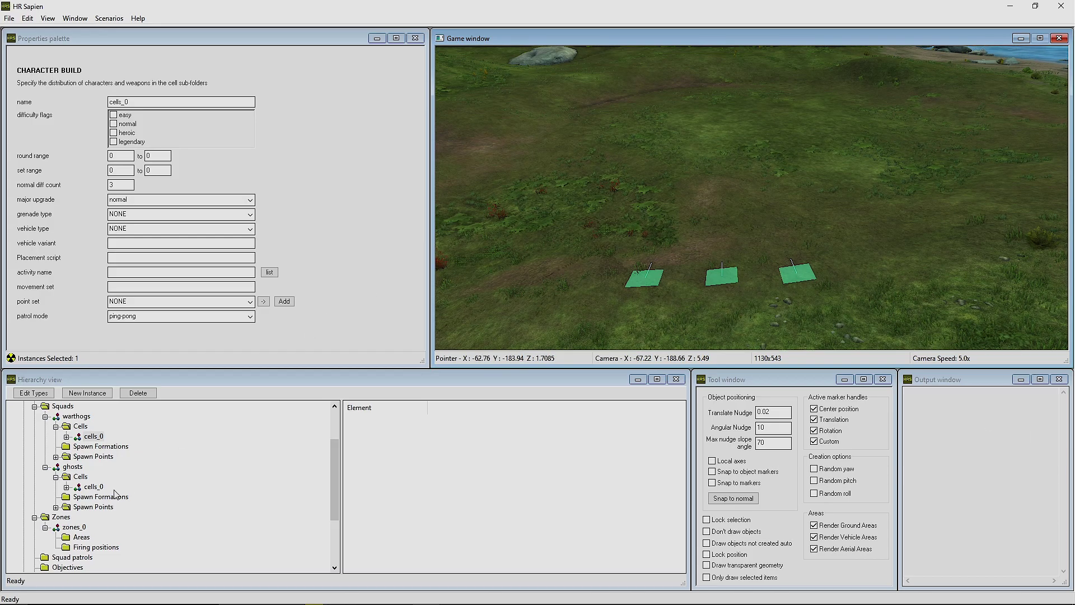
Step: Set the normal diff count of the ghosts squad's cells_0 to 2
{"action": "left_click", "coordinate": [93, 487]}
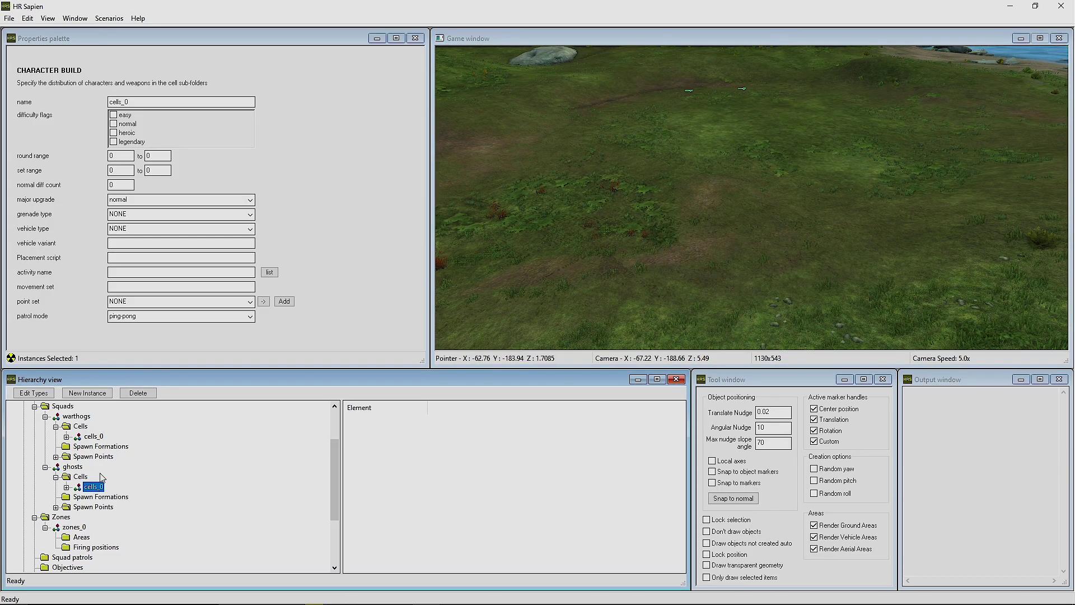
{"action": "double_click", "coordinate": [120, 185]}
{"action": "type", "text": "2"}
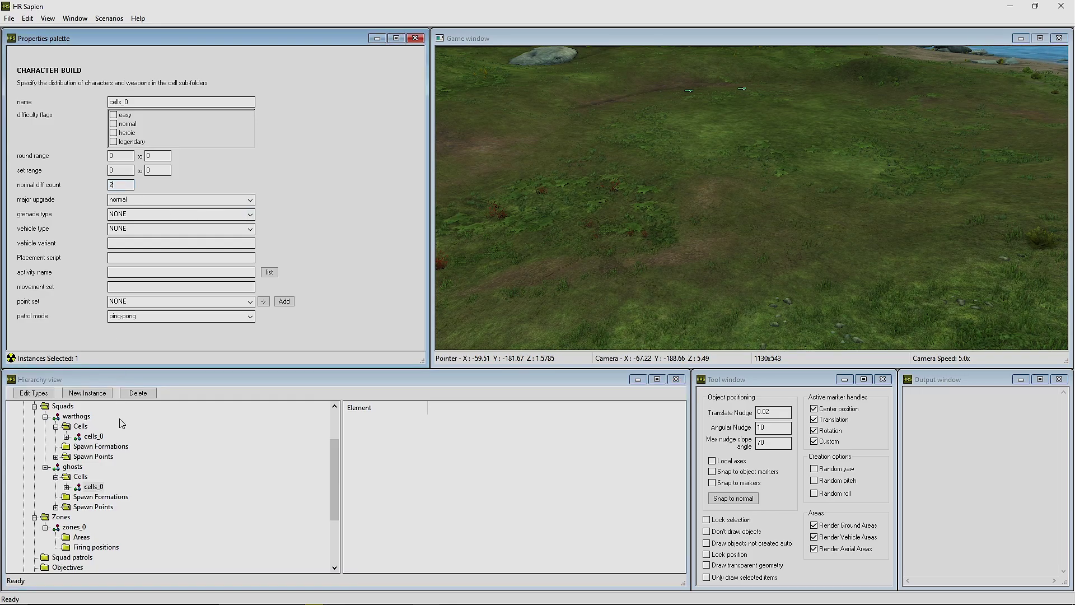
Step: Save the scenario and place the ghosts squad in the game view
{"action": "left_click", "coordinate": [50, 408]}
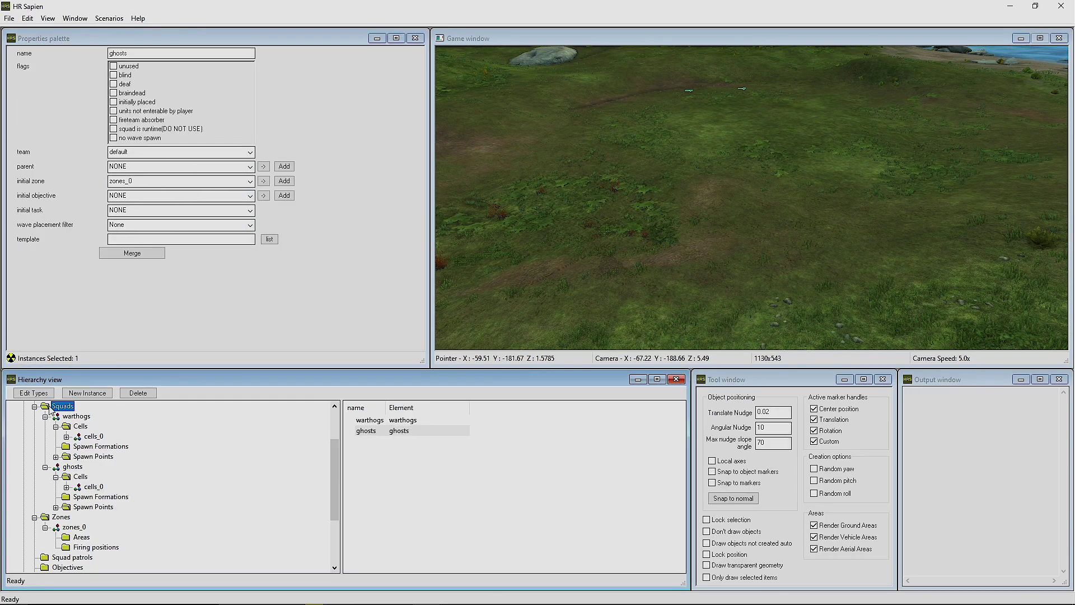
{"action": "key", "text": "ctrl+s"}
{"action": "right_click", "coordinate": [51, 409]}
{"action": "left_click", "coordinate": [72, 413]}
{"action": "mouse_move", "coordinate": [763, 222]}
{"action": "middle_mouse_down"}
{"action": "mouse_move", "coordinate": [757, 210]}
{"action": "mouse_move", "coordinate": [763, 222]}
{"action": "middle_mouse_up"}
{"action": "key", "text": "s"}
{"action": "key", "text": "w"}
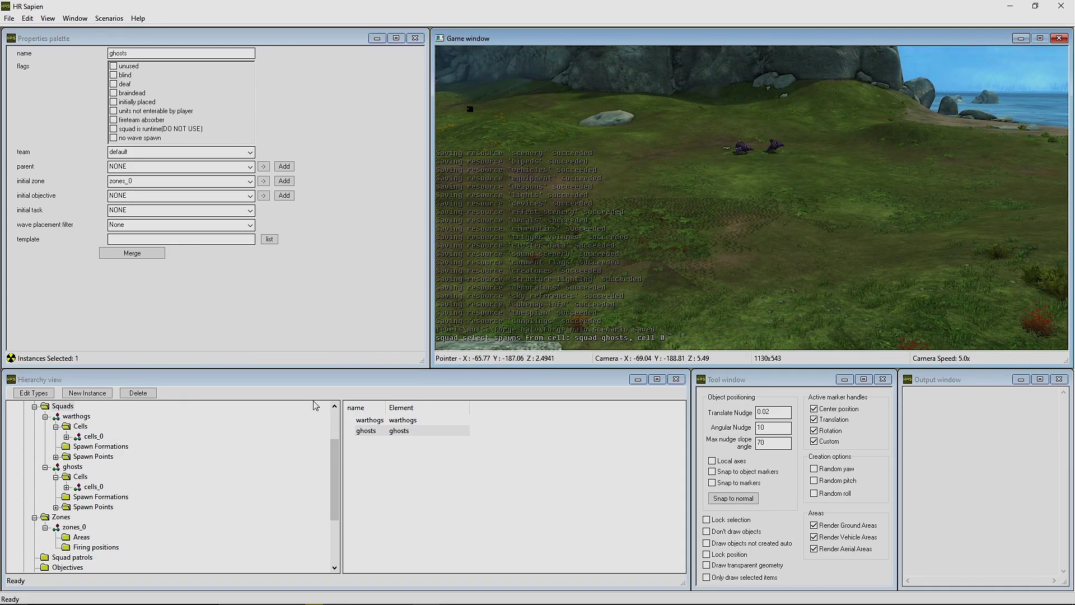
Step: Review the characters, weapons and cell settings of the warthogs squad's cells_0
{"action": "left_click", "coordinate": [56, 457]}
{"action": "left_click", "coordinate": [66, 436]}
{"action": "left_click", "coordinate": [93, 447]}
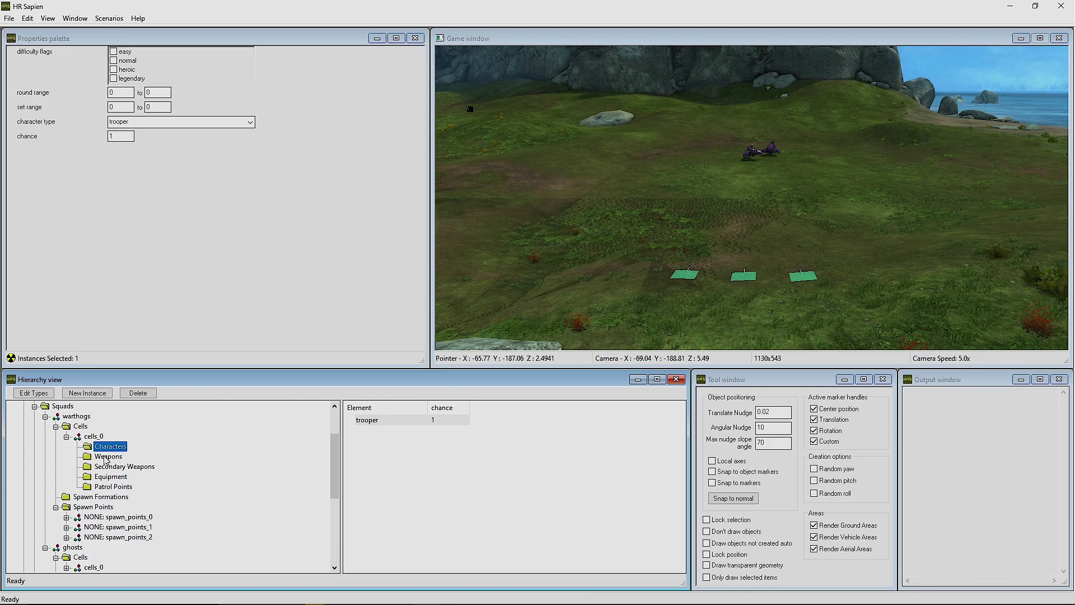
{"action": "left_click", "coordinate": [106, 457]}
{"action": "left_click", "coordinate": [91, 436]}
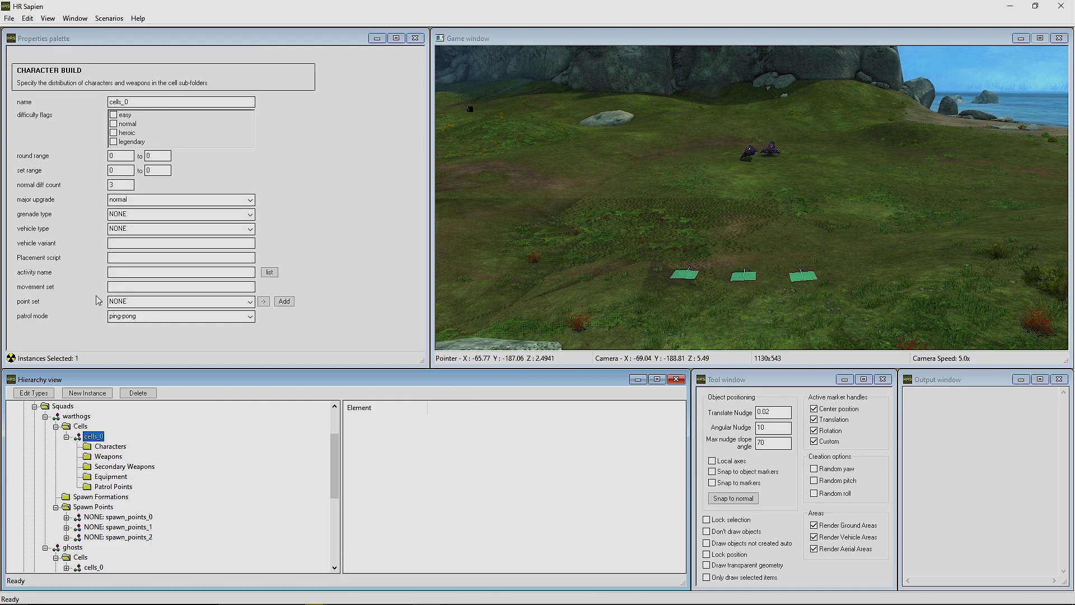
{"action": "left_click", "coordinate": [66, 436]}
Step: Go through the three warthogs spawn points and check their vehicle and seat types
{"action": "left_click", "coordinate": [97, 457]}
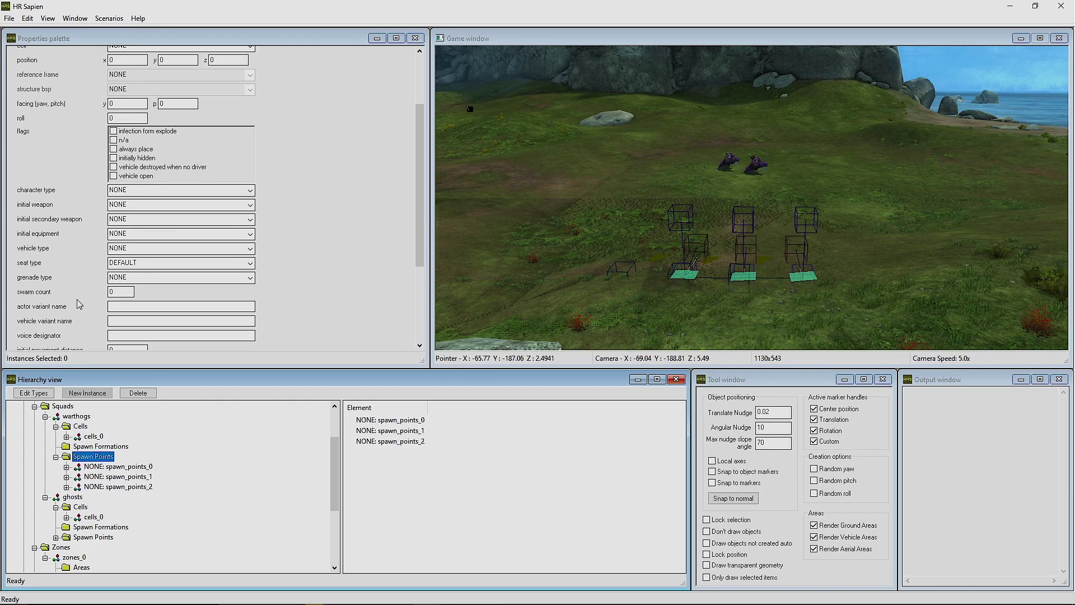
{"action": "left_click", "coordinate": [399, 421]}
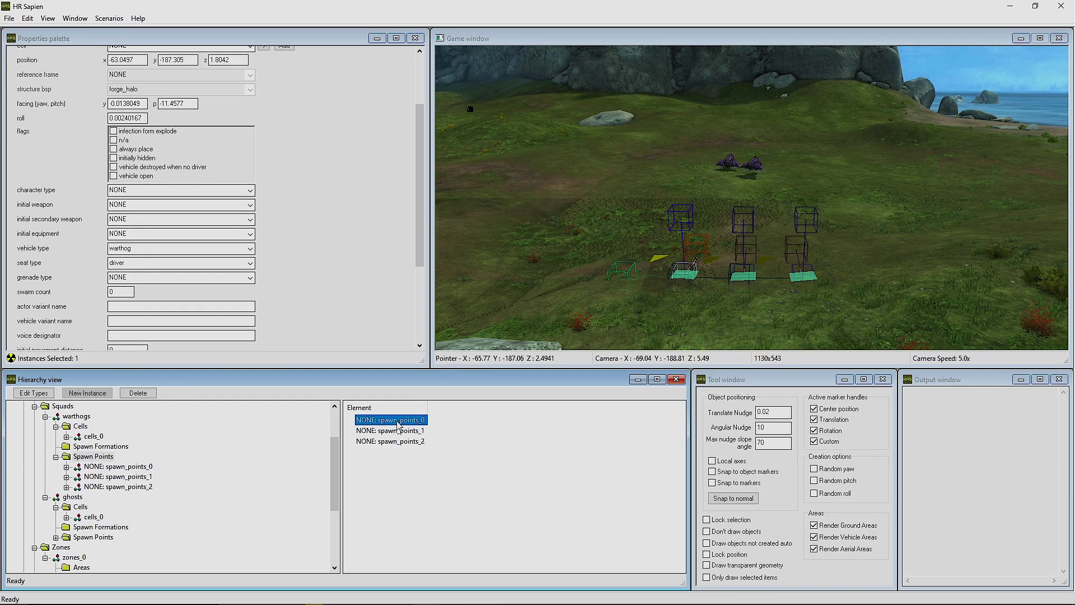
{"action": "left_click", "coordinate": [398, 431]}
{"action": "scroll", "coordinate": [167, 250], "scroll_direction": "up", "scroll_amount": 1}
{"action": "left_click", "coordinate": [377, 443]}
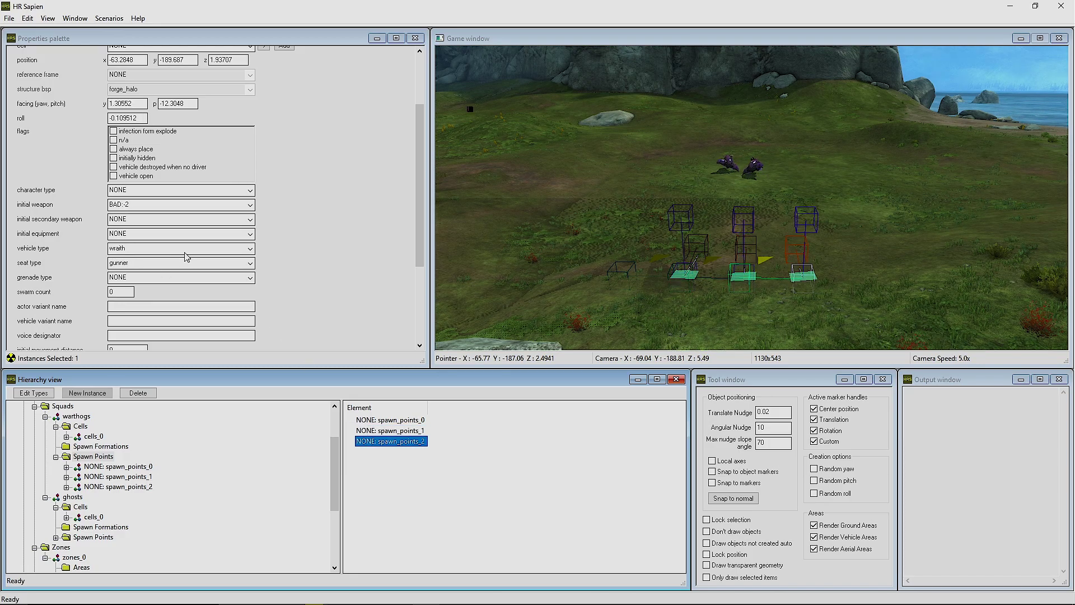
Step: Place the warthogs squad in the game view as a test
{"action": "left_click", "coordinate": [106, 419]}
{"action": "right_click", "coordinate": [105, 420]}
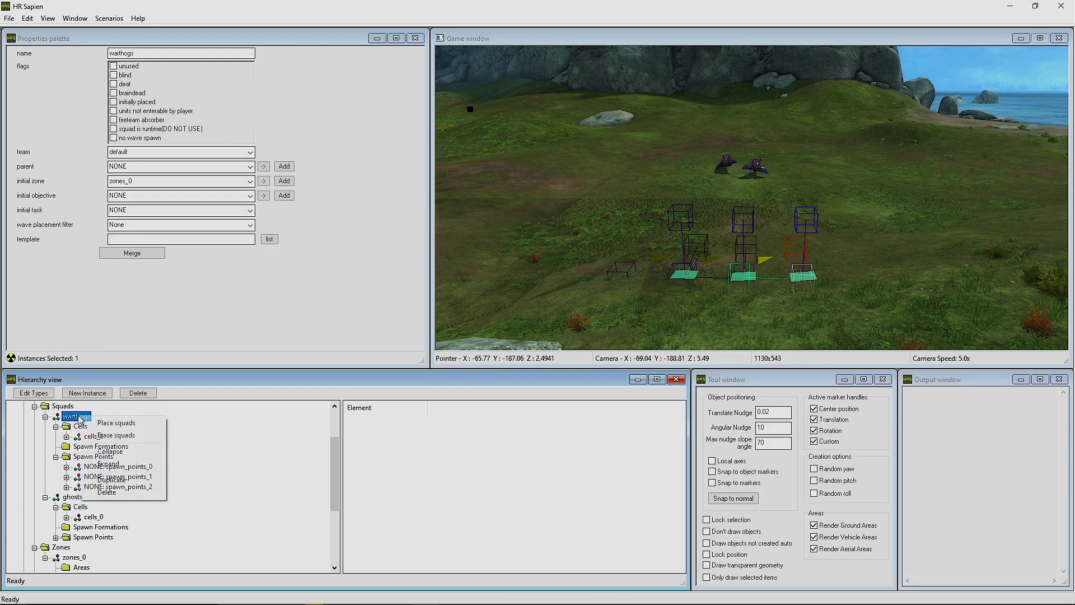
{"action": "left_click", "coordinate": [103, 423]}
{"action": "left_click", "coordinate": [82, 418]}
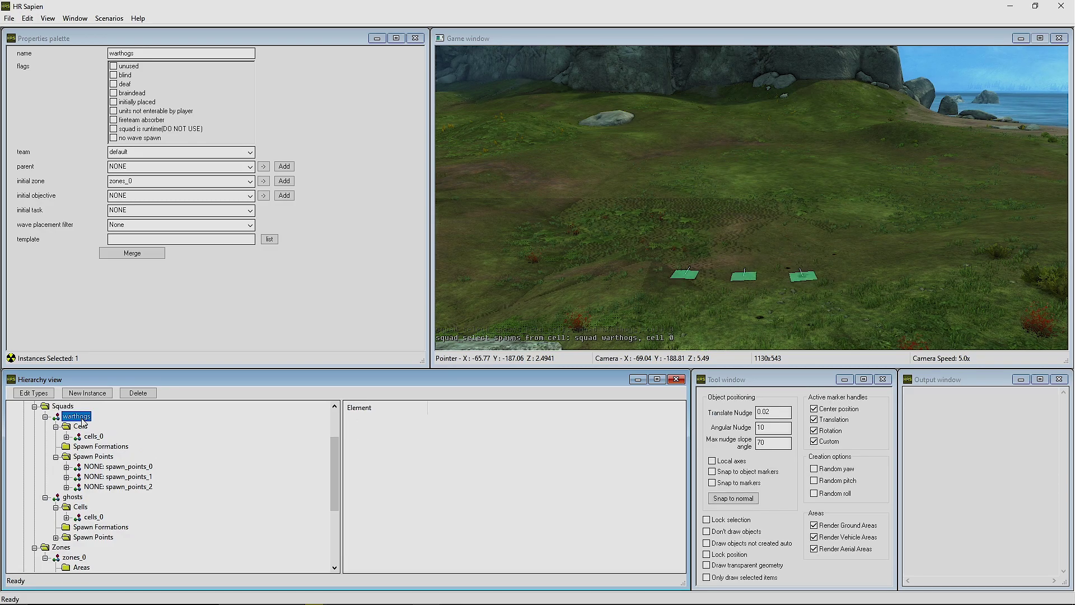
Step: Set the vehicle type of the second and third warthogs spawn points to NONE, keeping their passenger and gunner seats
{"action": "left_click", "coordinate": [93, 456]}
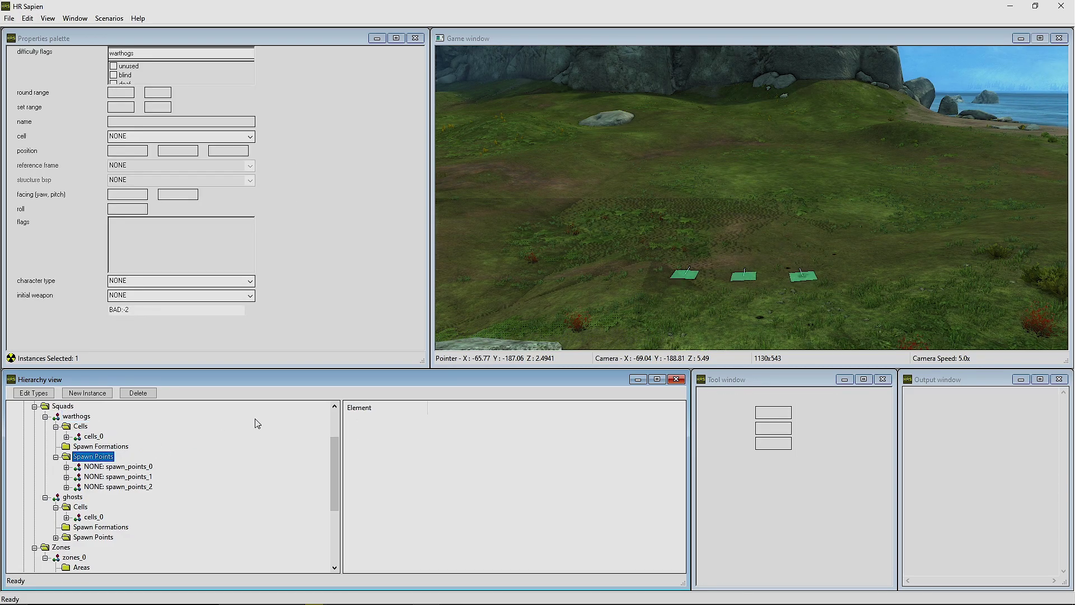
{"action": "left_click", "coordinate": [390, 431]}
{"action": "scroll", "coordinate": [312, 239], "scroll_direction": "down", "scroll_amount": 3}
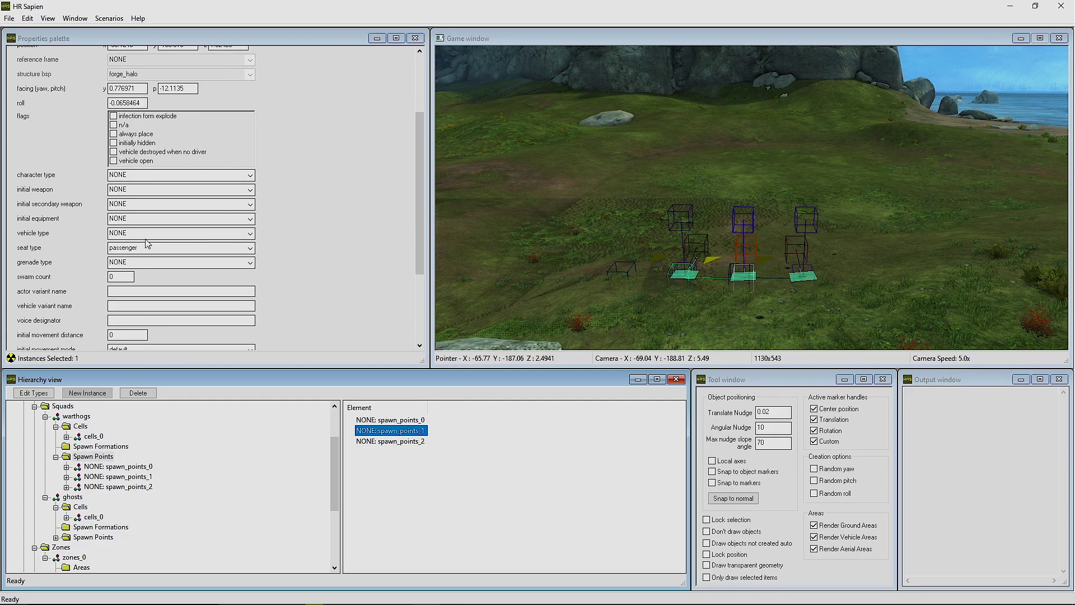
{"action": "left_click", "coordinate": [374, 442]}
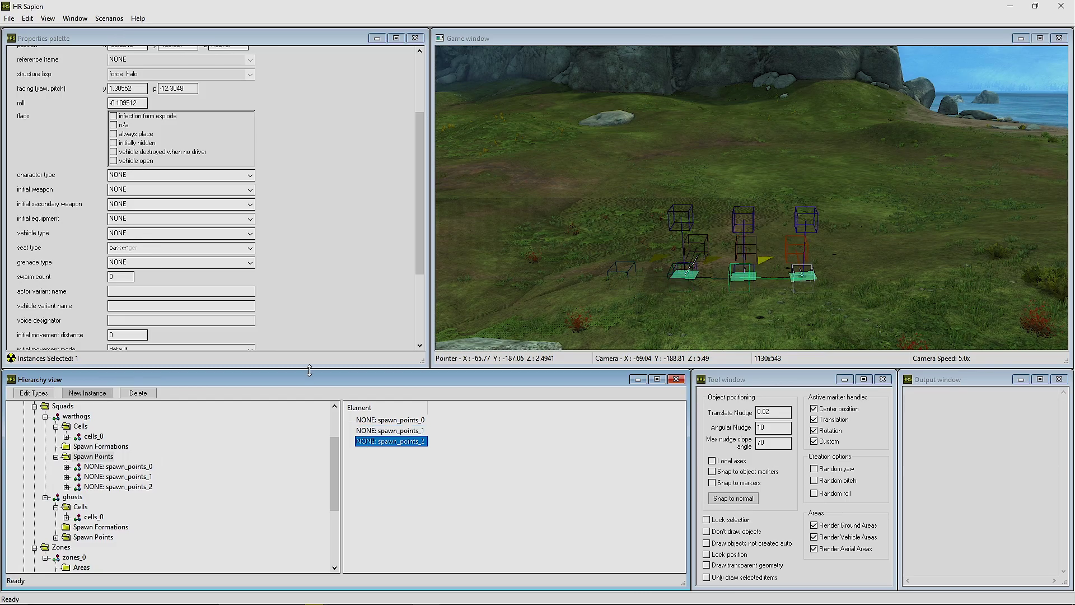
{"action": "scroll", "coordinate": [179, 237], "scroll_direction": "down", "scroll_amount": 2}
Step: Collapse both squads, select warthogs and ghosts together, and place them in the game view
{"action": "left_click", "coordinate": [62, 417]}
{"action": "left_click", "coordinate": [45, 416]}
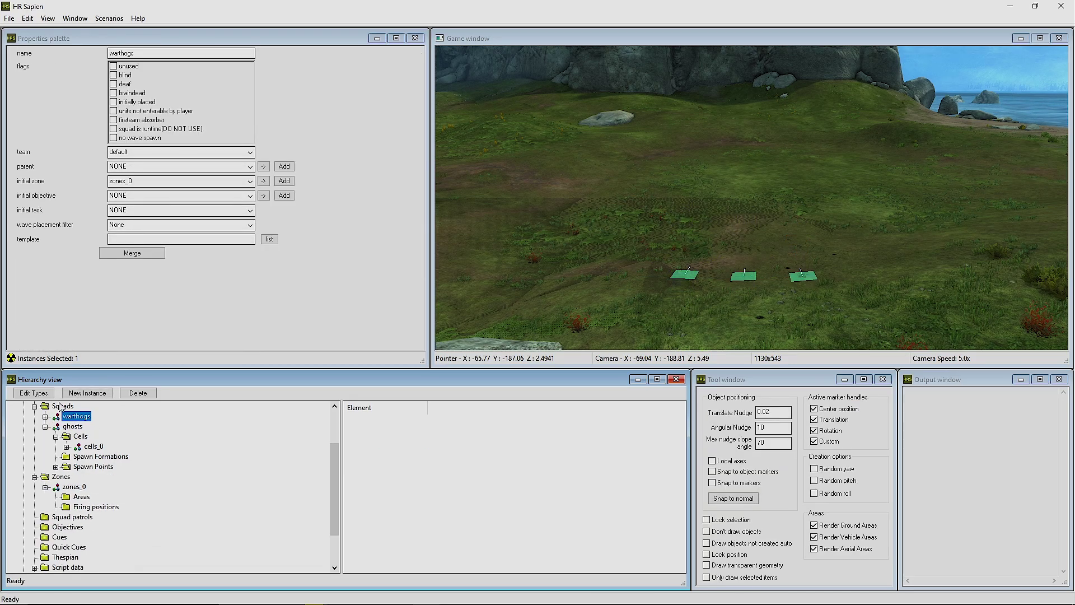
{"action": "left_click", "coordinate": [46, 426]}
{"action": "left_click", "coordinate": [56, 407]}
{"action": "left_click", "coordinate": [442, 471]}
{"action": "left_click_drag", "start_coordinate": [482, 466], "coordinate": [396, 418]}
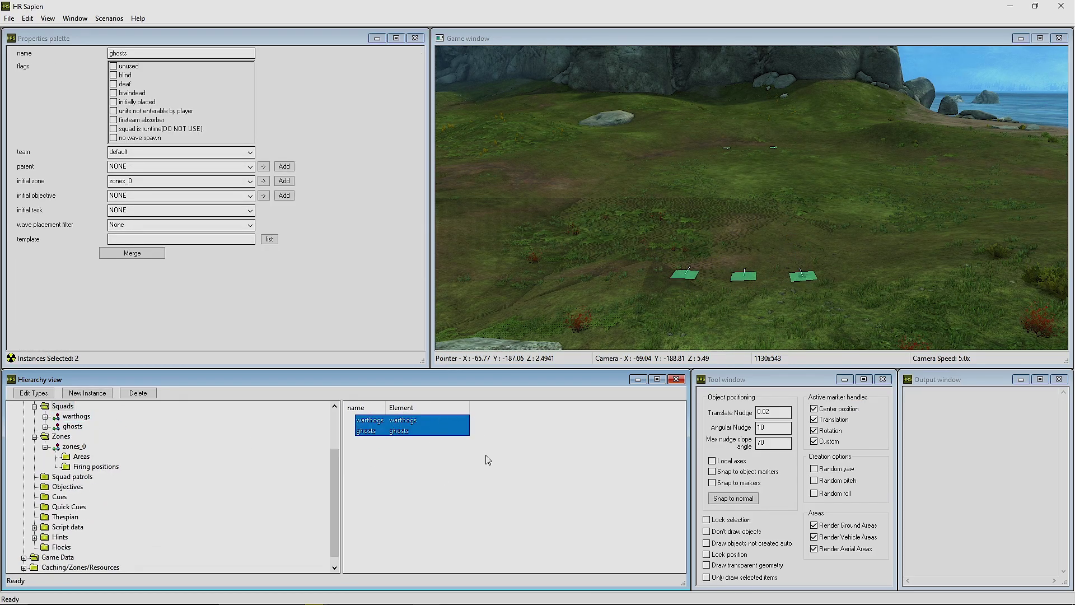
{"action": "right_click", "coordinate": [428, 423]}
{"action": "left_click", "coordinate": [456, 431]}
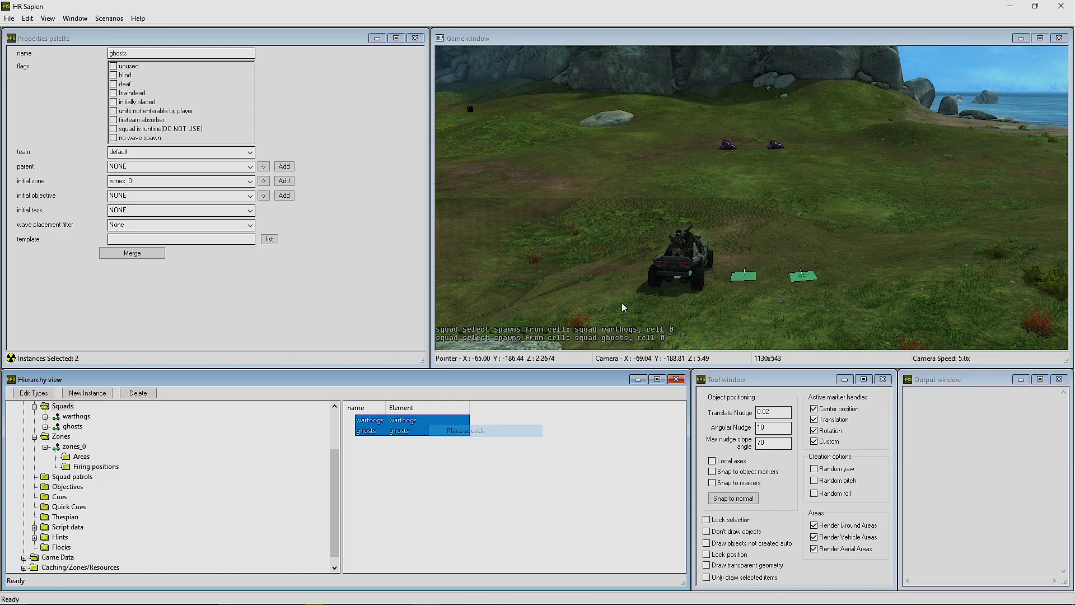
Step: Follow the placed warthog and ghosts around the field to check how the AI drives and fights
{"action": "key", "text": "w"}
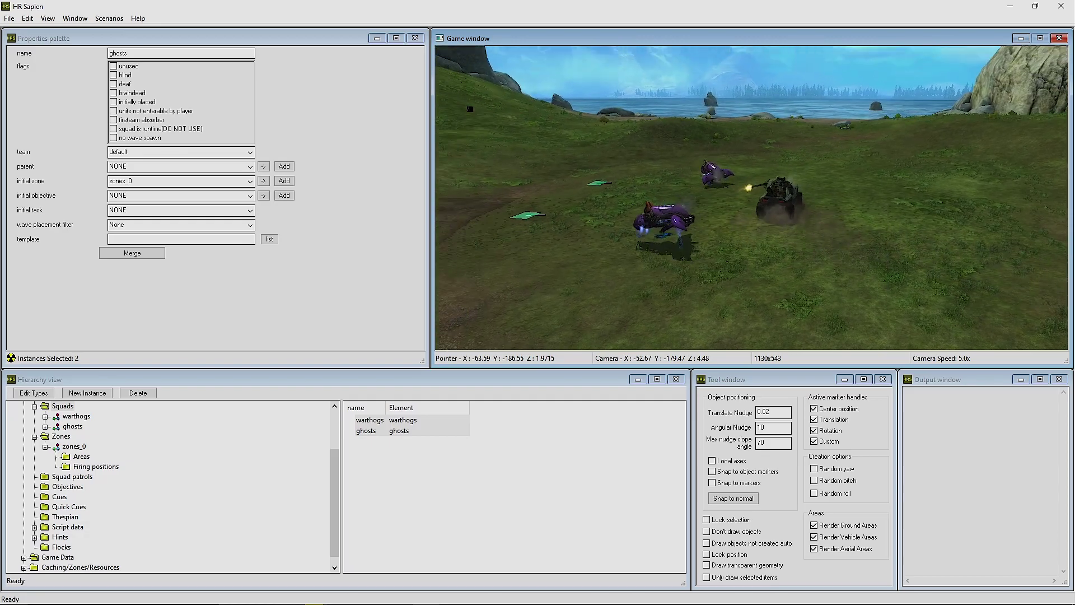
{"action": "key", "text": "a"}
{"action": "key", "text": "a"}
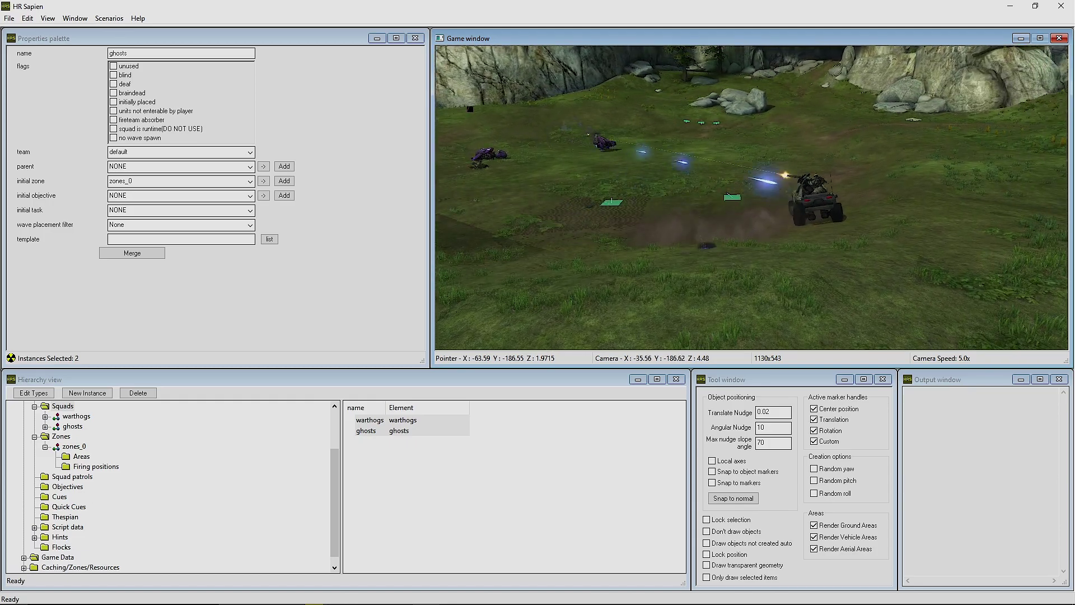
{"action": "key", "text": "w"}
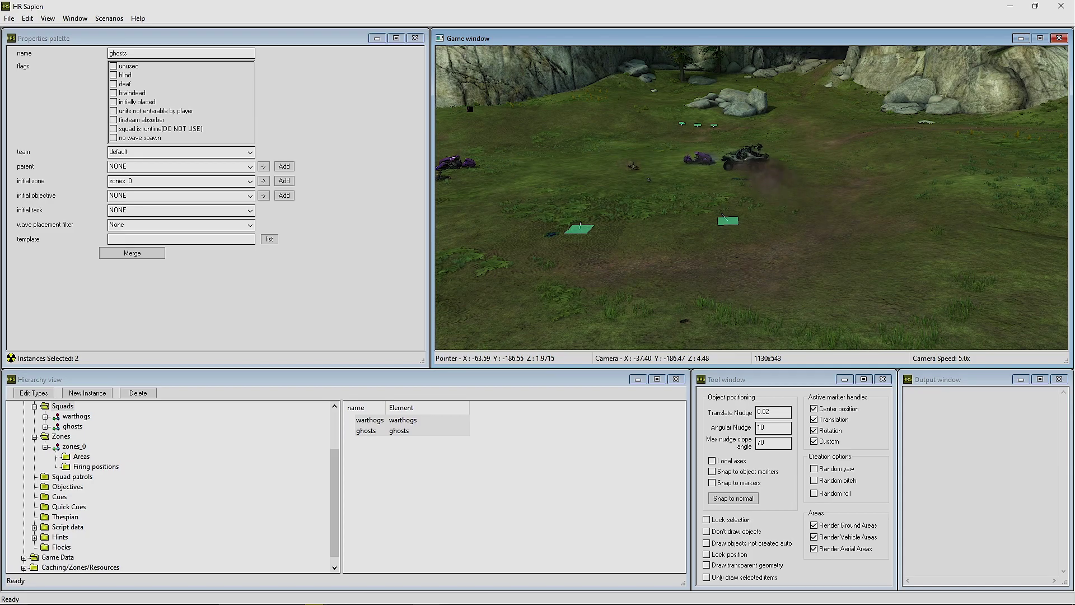
{"action": "key", "text": "w"}
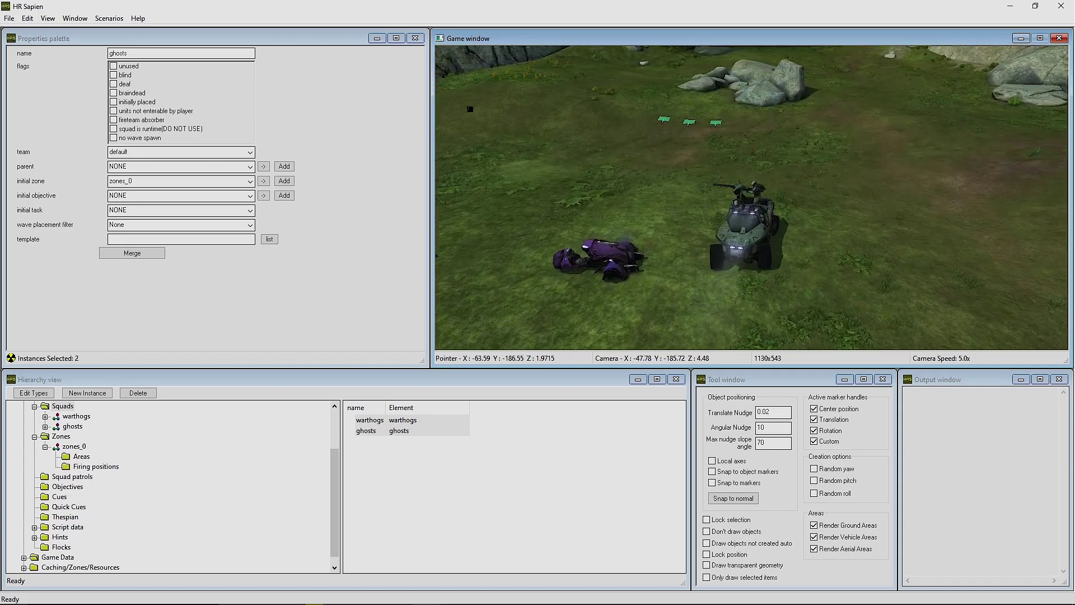
Step: Track the moving warthog across the field, slow the camera to 1.0x, and collapse zones_0 in the hierarchy
{"action": "key", "text": "w"}
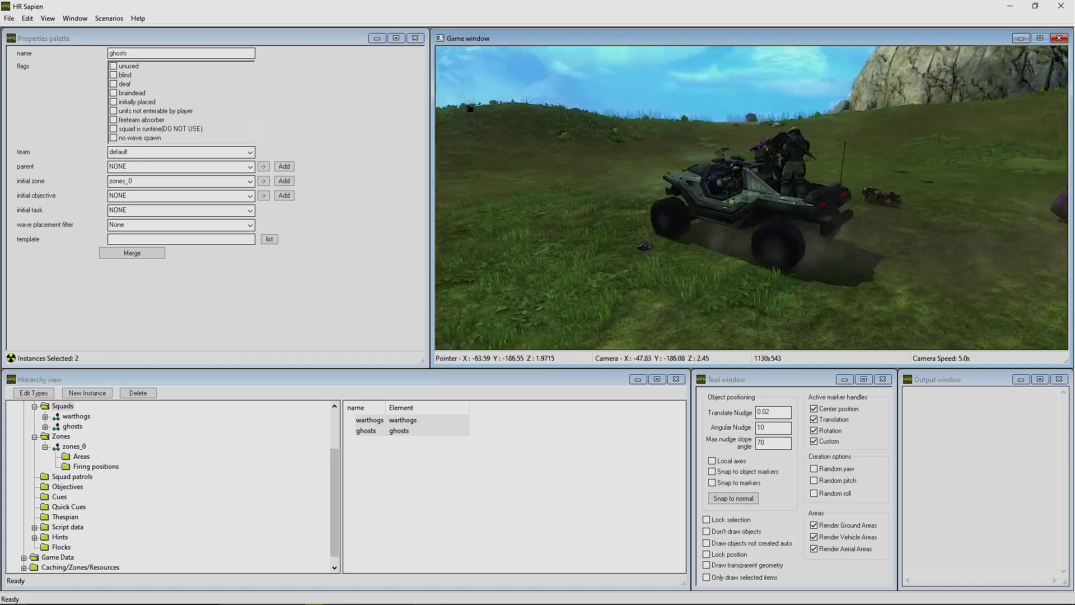
{"action": "key", "text": "w"}
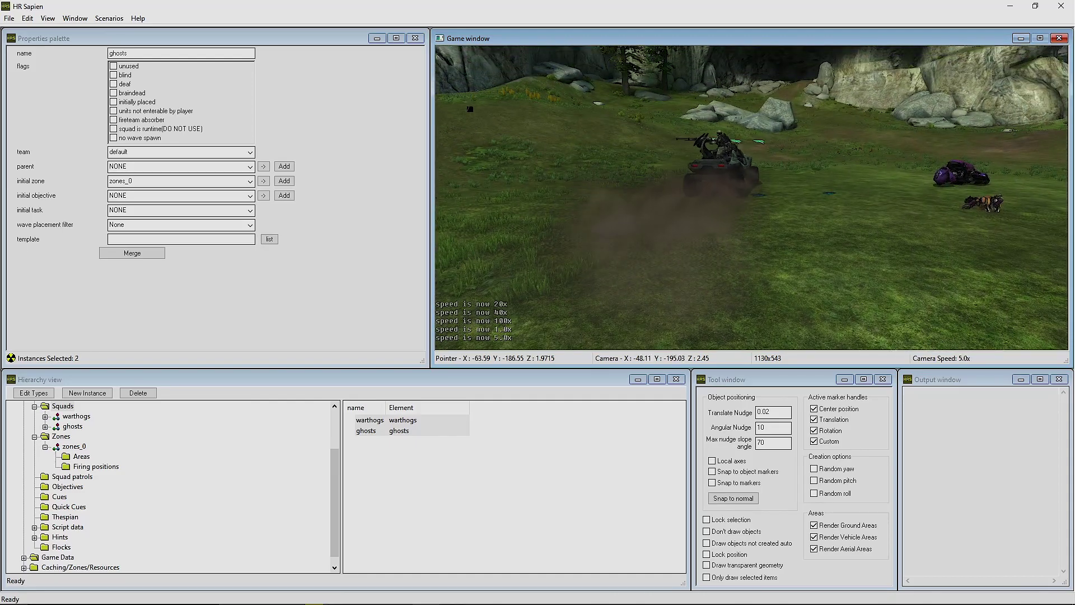
{"action": "key", "text": "w"}
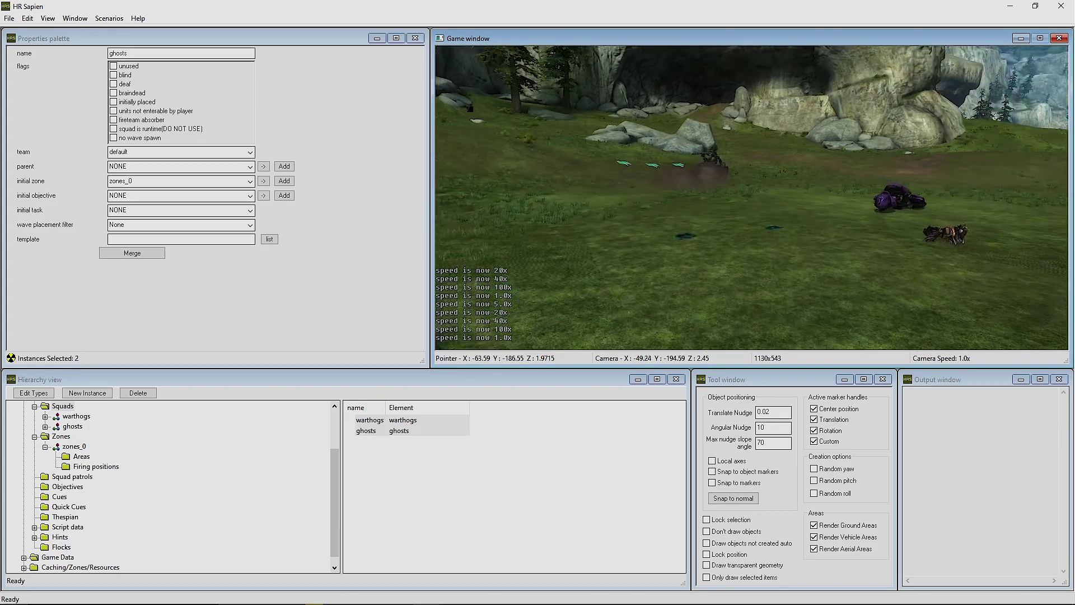
{"action": "middle_click_drag", "start_coordinate": [753, 198], "coordinate": [452, 403]}
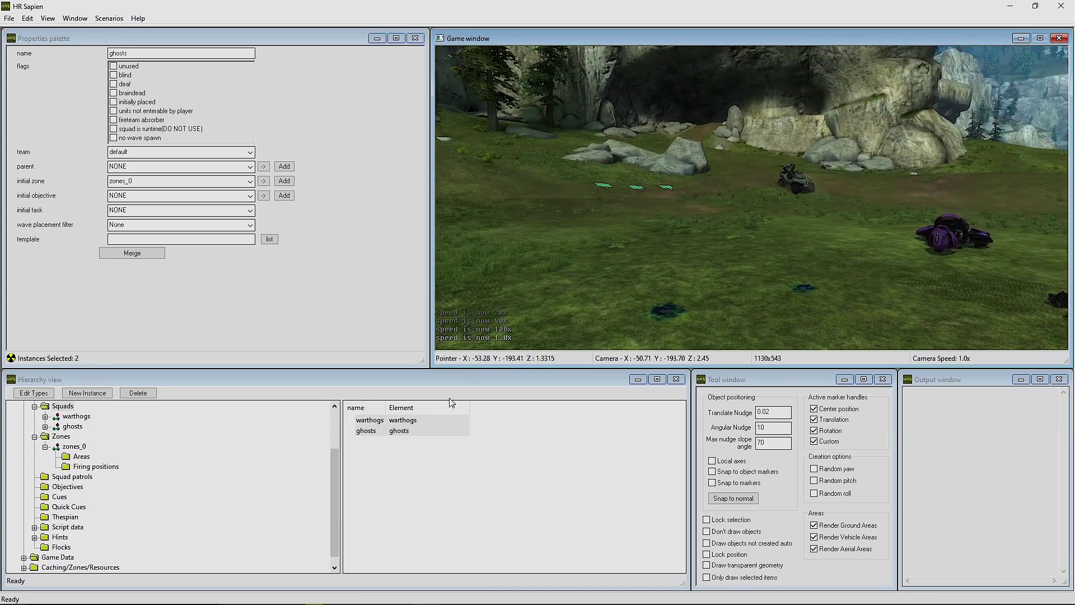
{"action": "left_click", "coordinate": [45, 446]}
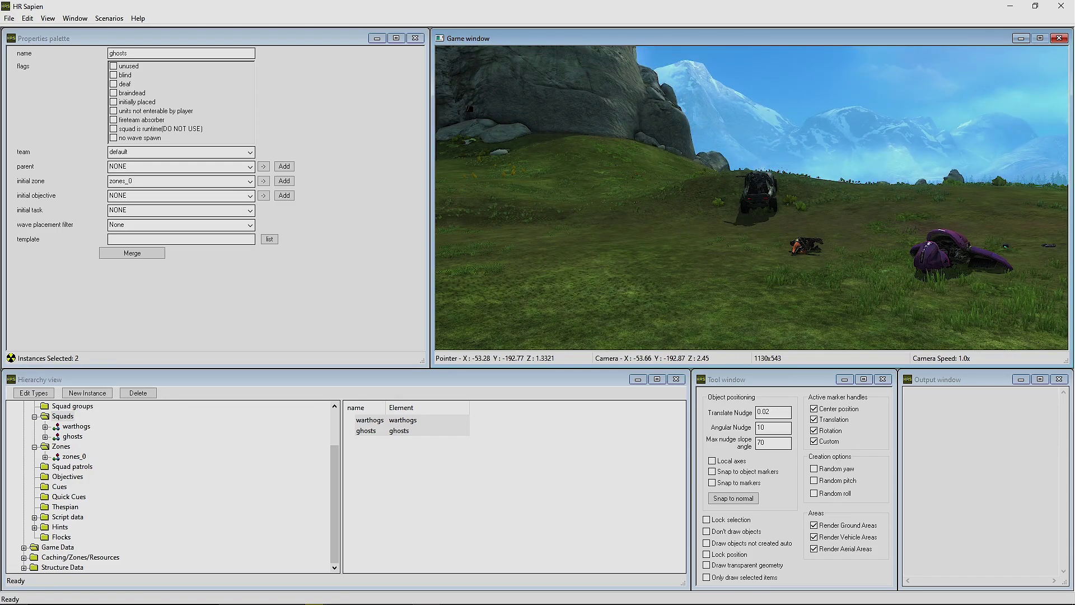
Step: Examine the warthog and its crew up close, then from farther back, to see how the AI drives around the ghosts
{"action": "middle_click_drag", "start_coordinate": [752, 198], "coordinate": [656, 224]}
{"action": "key", "text": "w"}
{"action": "key", "text": "a"}
{"action": "middle_click_drag", "start_coordinate": [624, 315], "coordinate": [784, 336]}
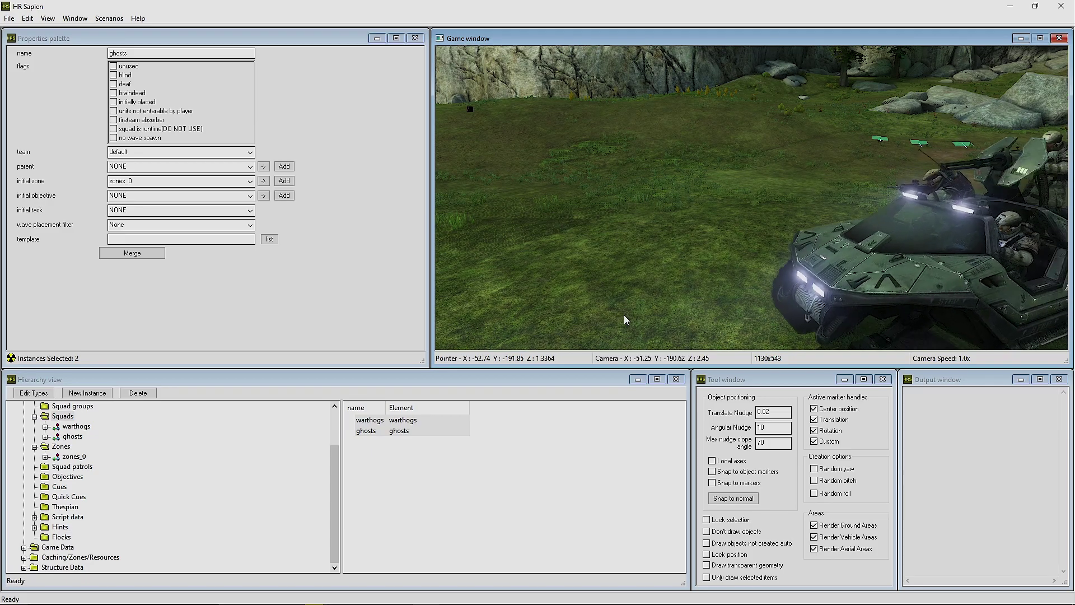
{"action": "middle_click_drag", "start_coordinate": [677, 297], "coordinate": [676, 297]}
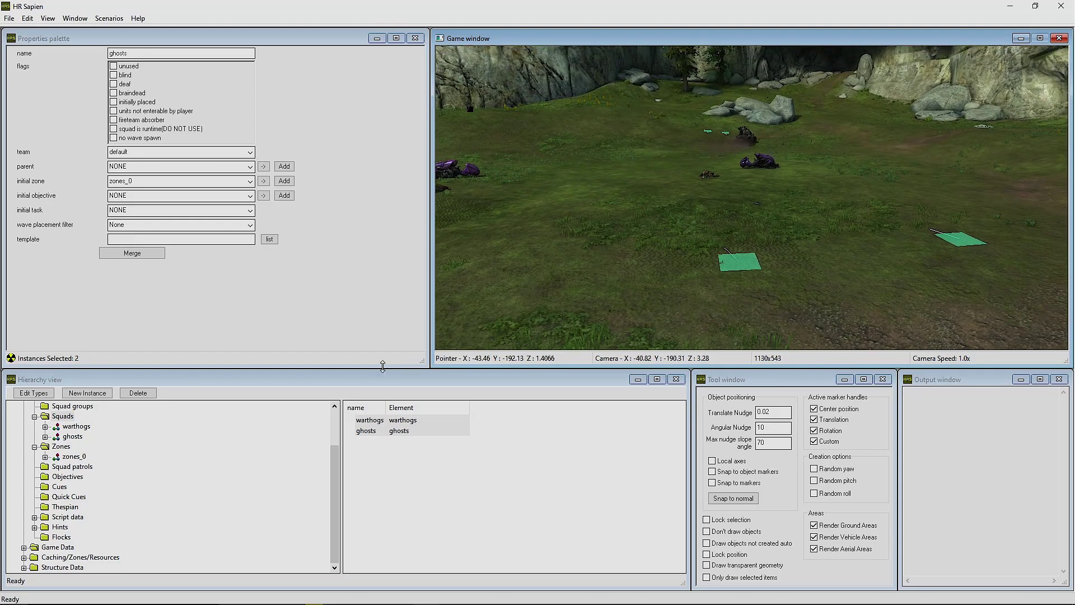